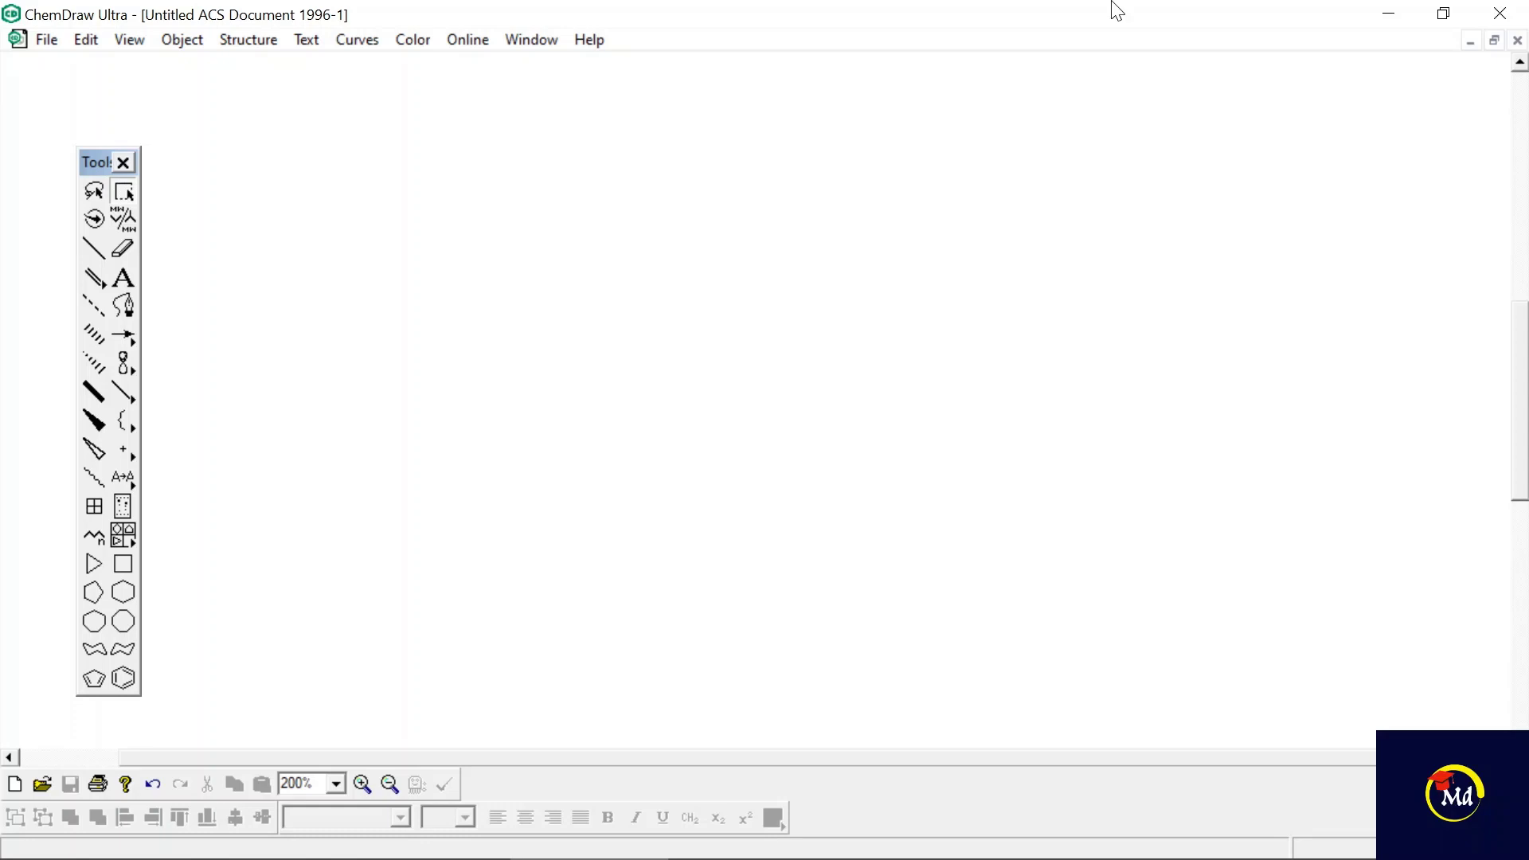
- Activate the empty, untitled ACS Document 1996 drawing canvas
click(954, 568)
- Insert Pinacol with Convert Name to Structure and move it to the page's left side
click(248, 41)
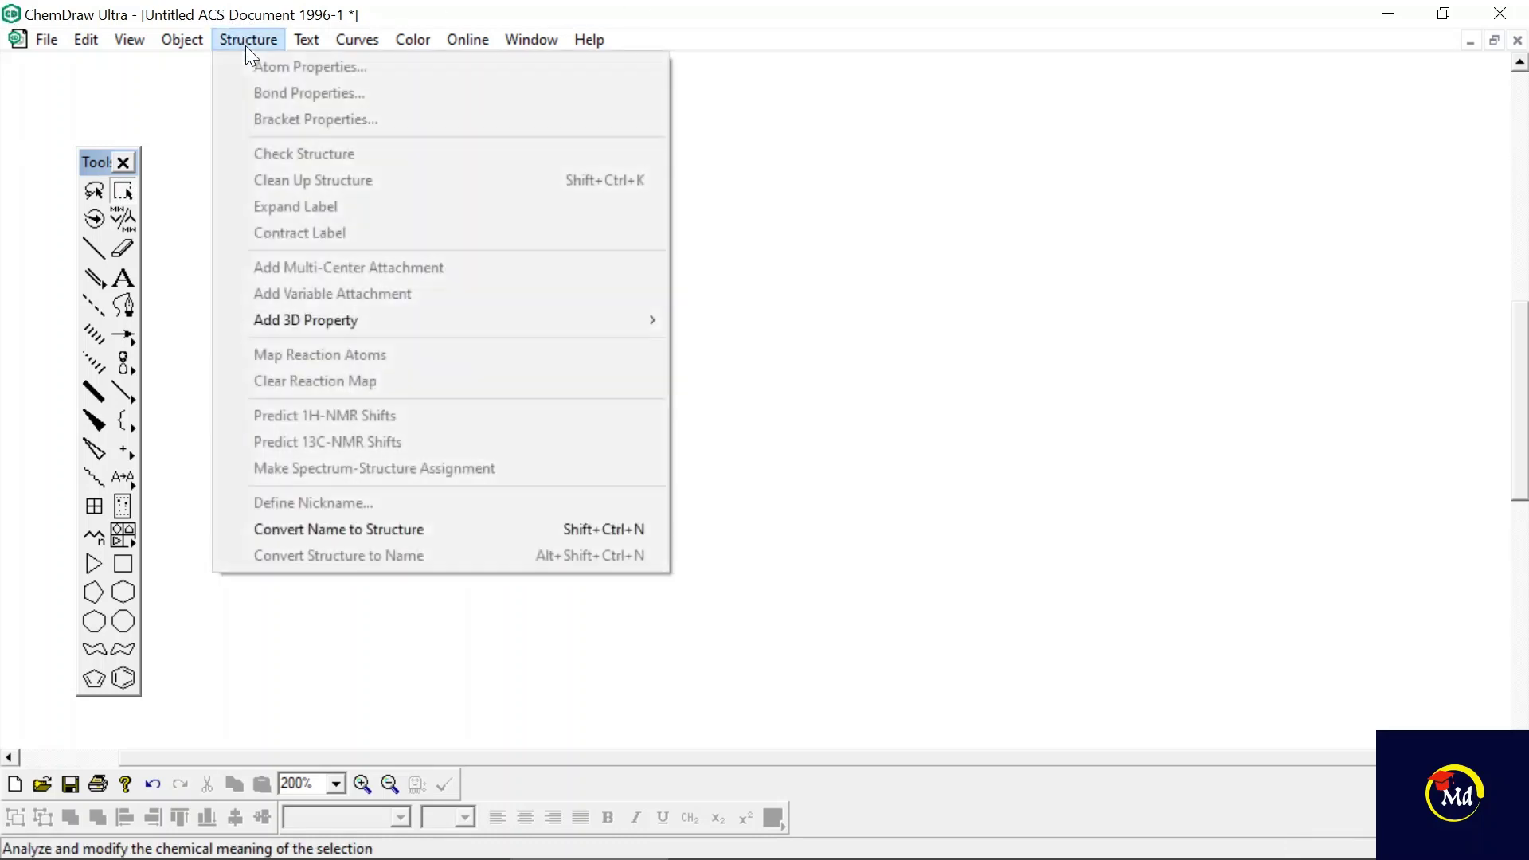
click(401, 529)
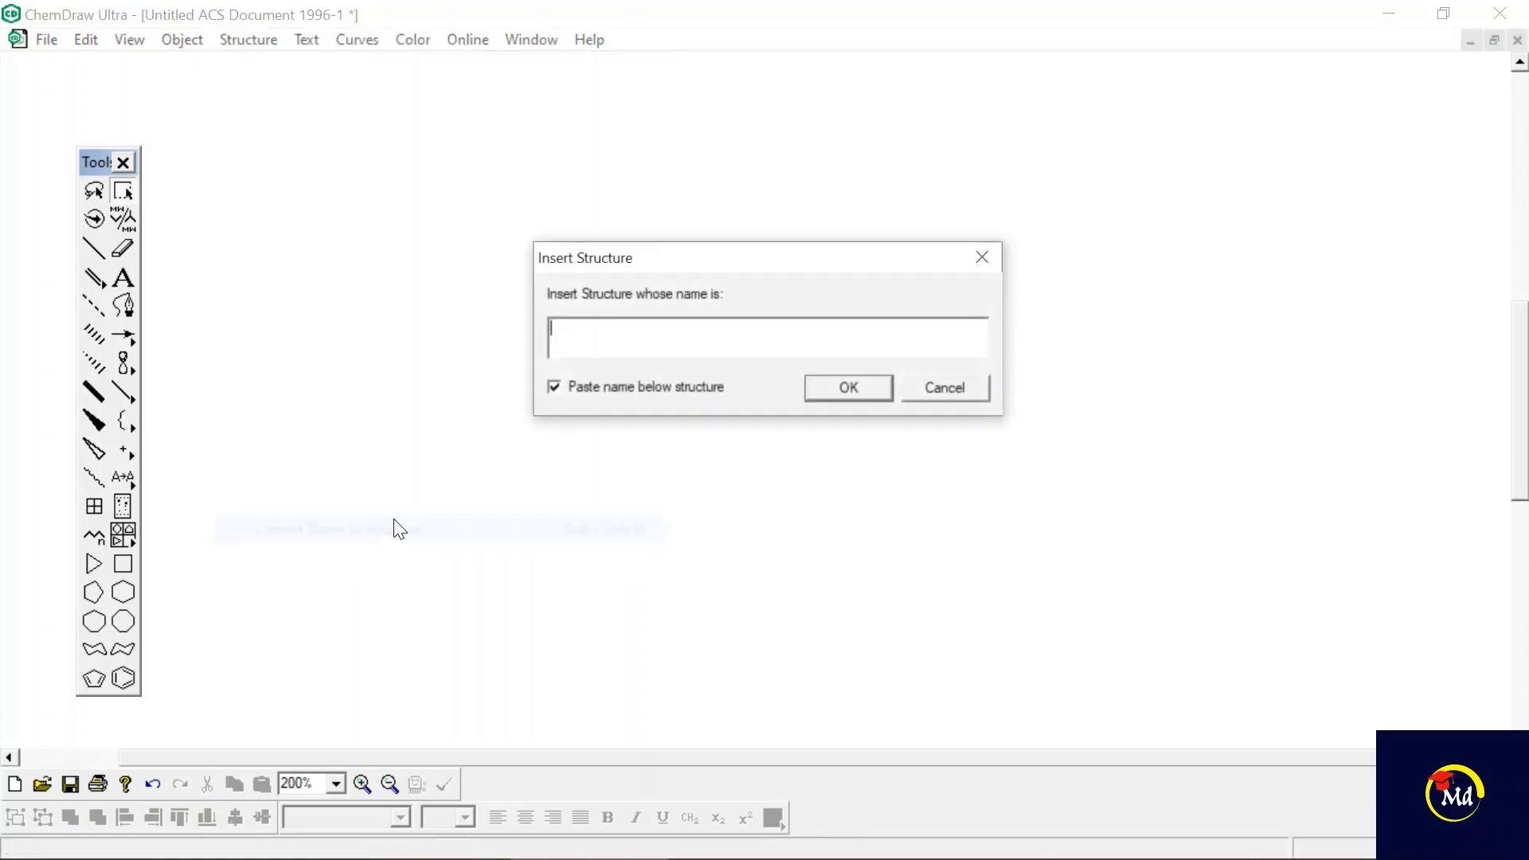
text(Pinacol)
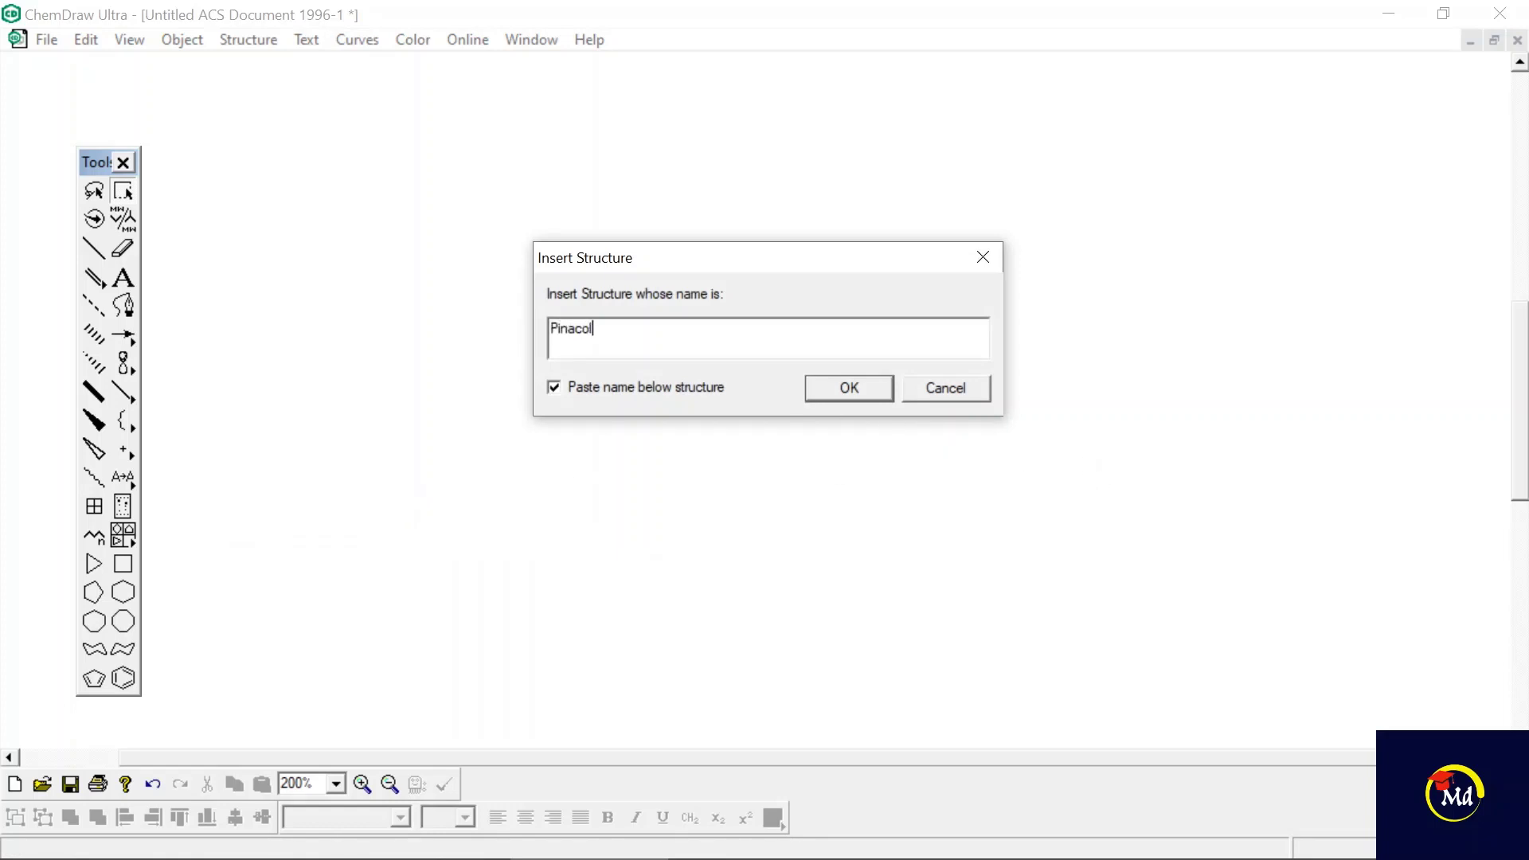
click(879, 384)
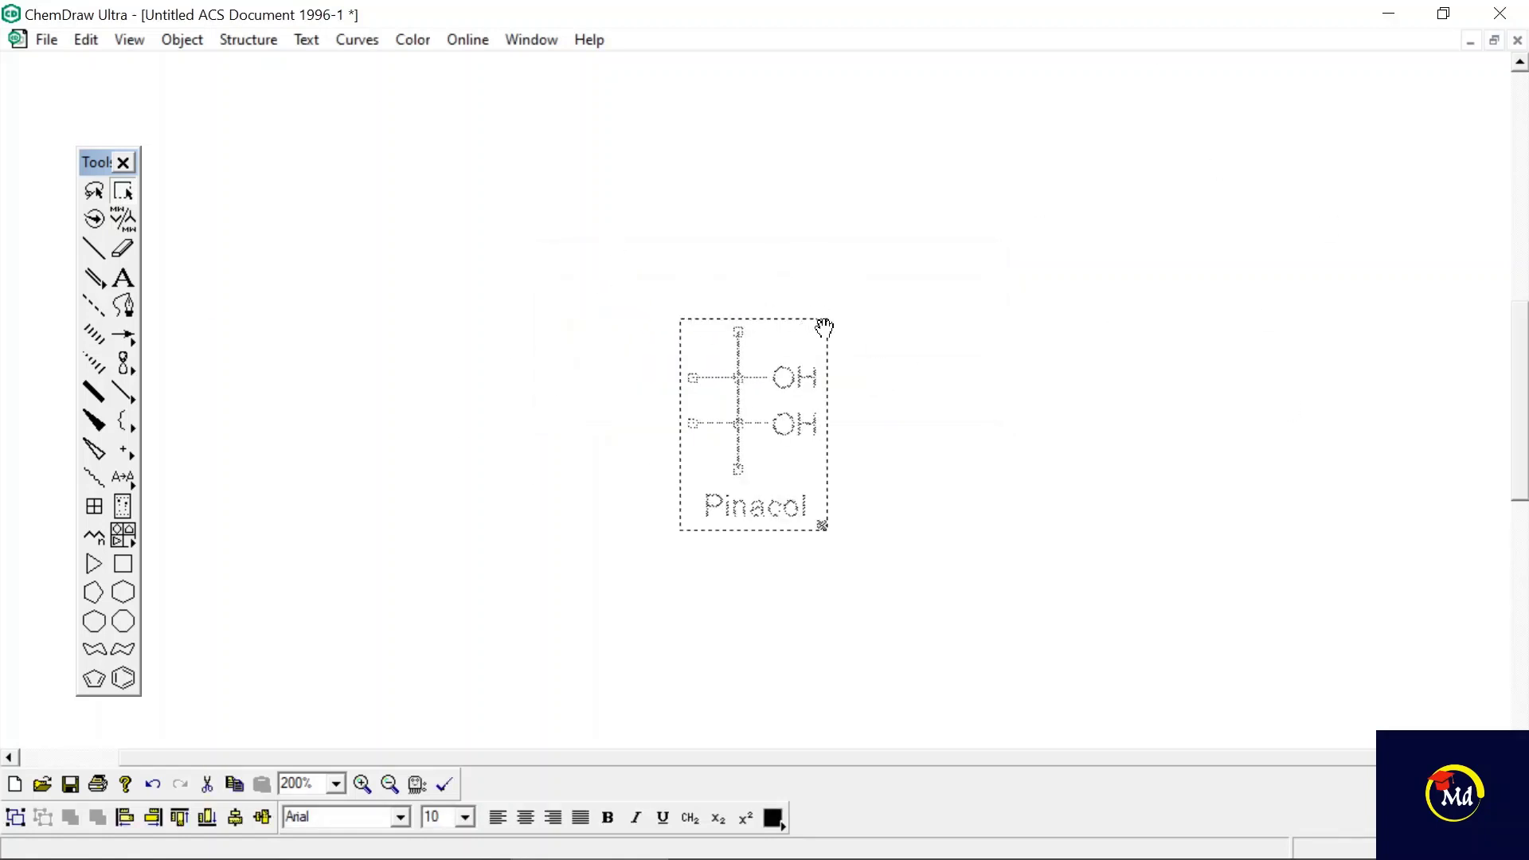
drag(818, 327, 450, 300)
click(444, 259)
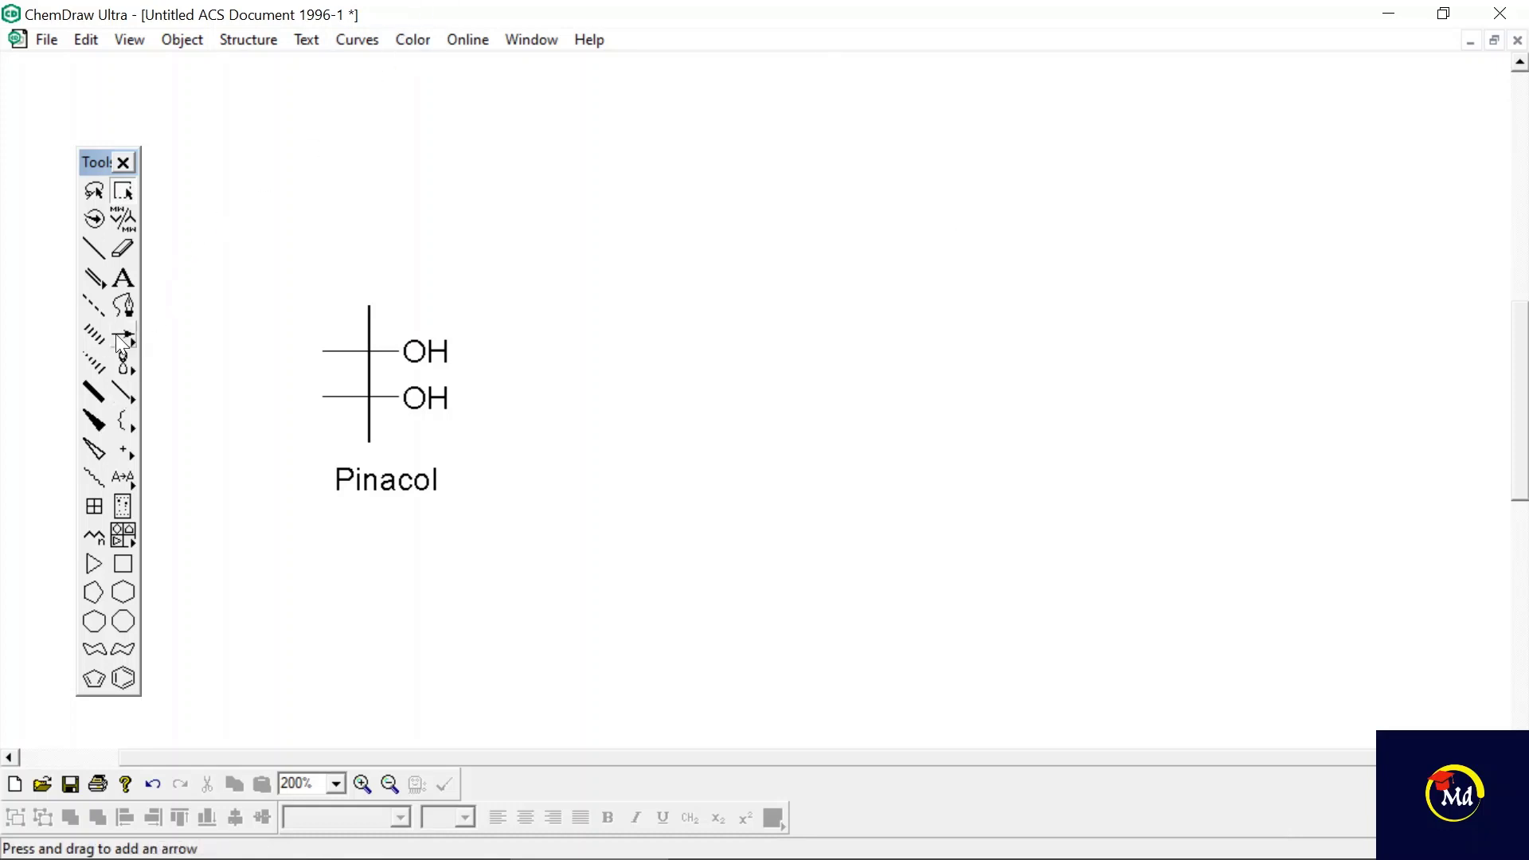
- Draw a rightward reaction arrow after Pinacol and label it H⊕ above
drag(116, 333, 215, 358)
drag(488, 362, 823, 364)
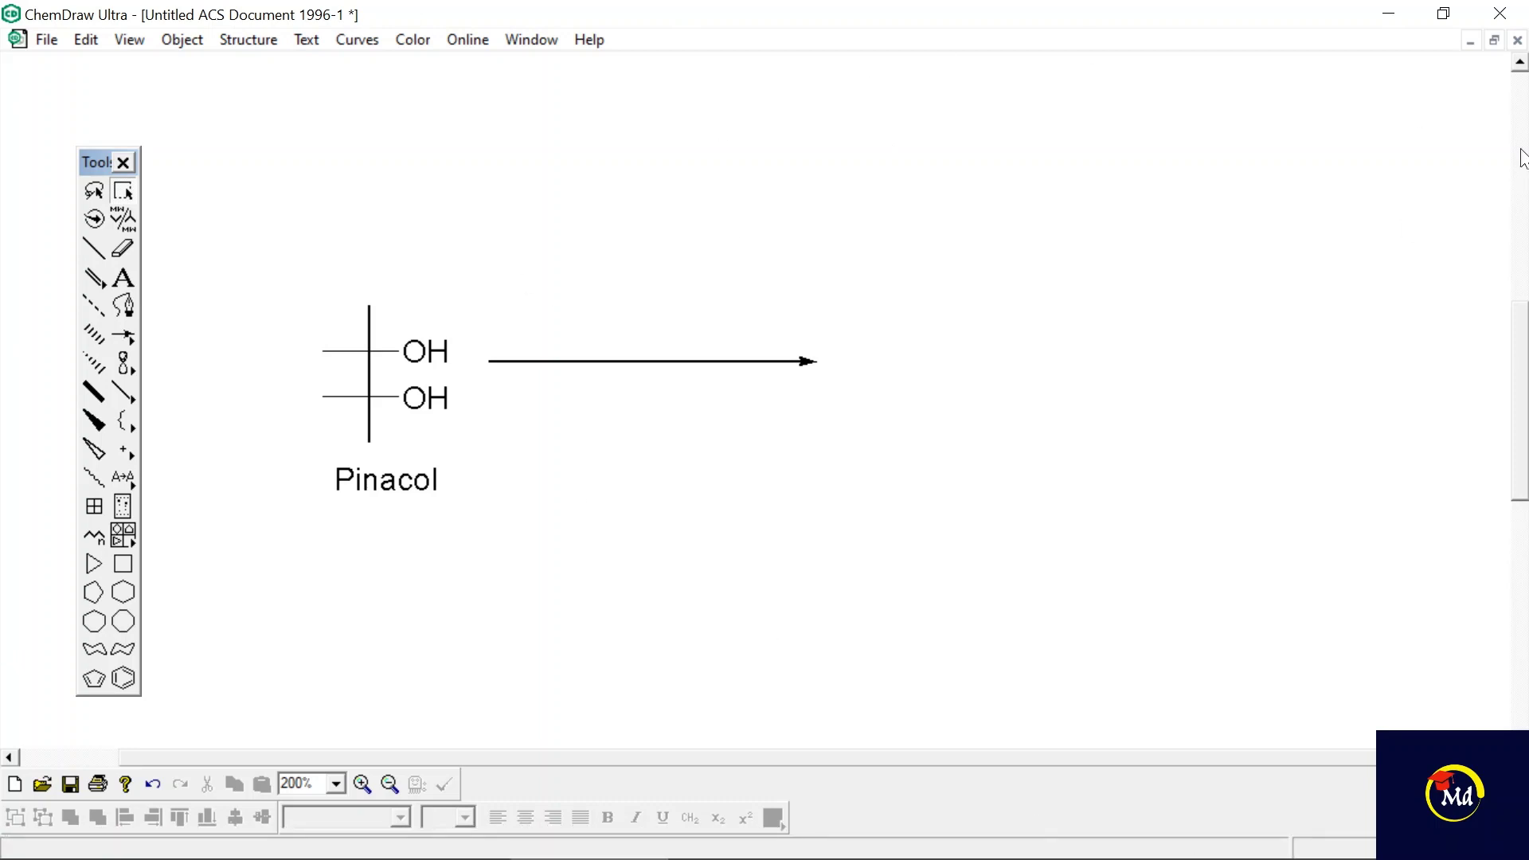
click(123, 277)
click(529, 334)
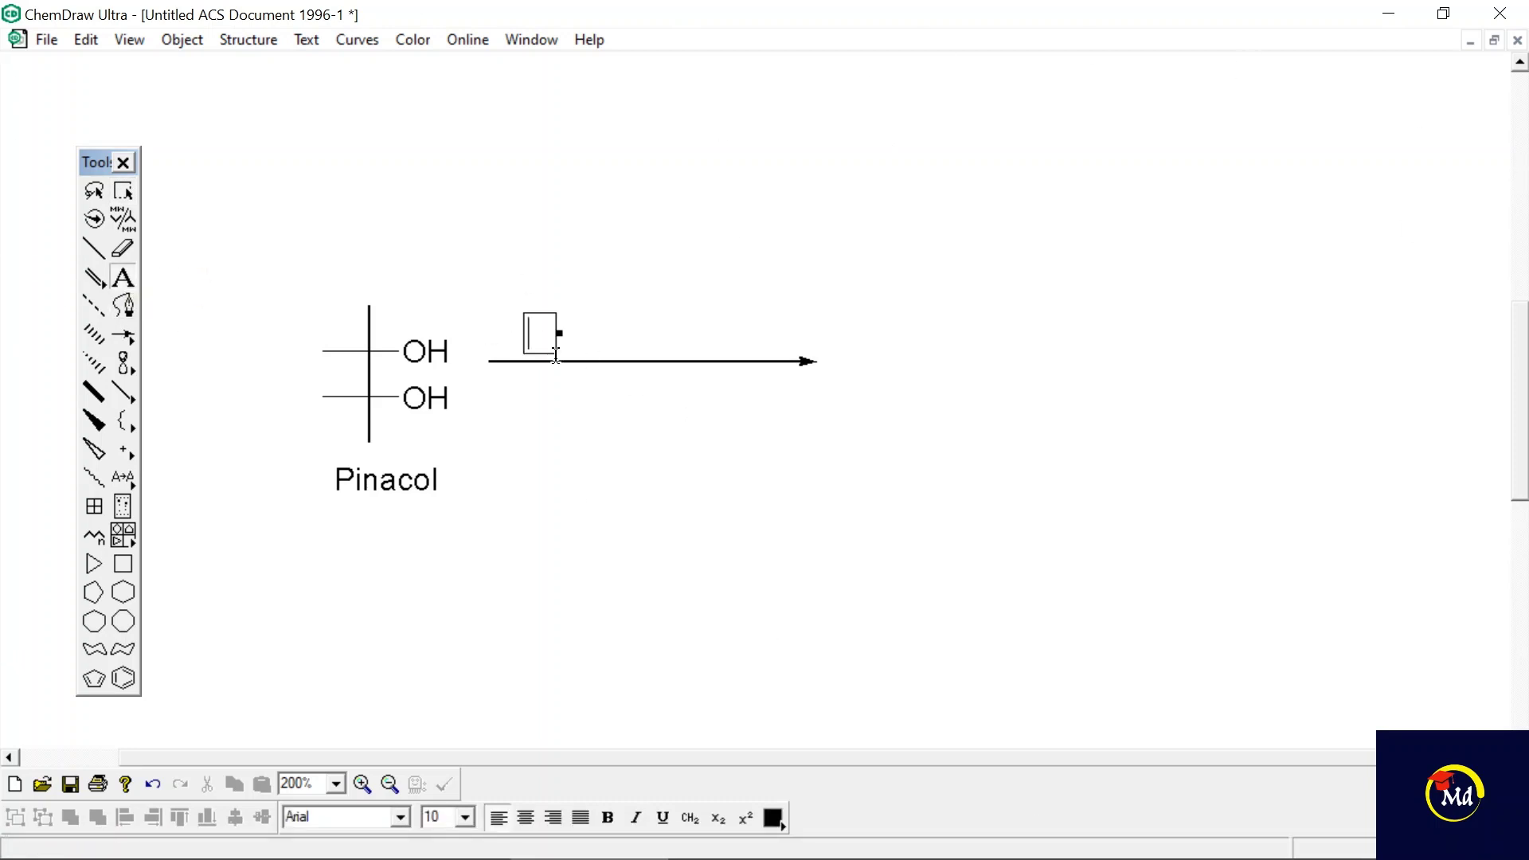
text(H)
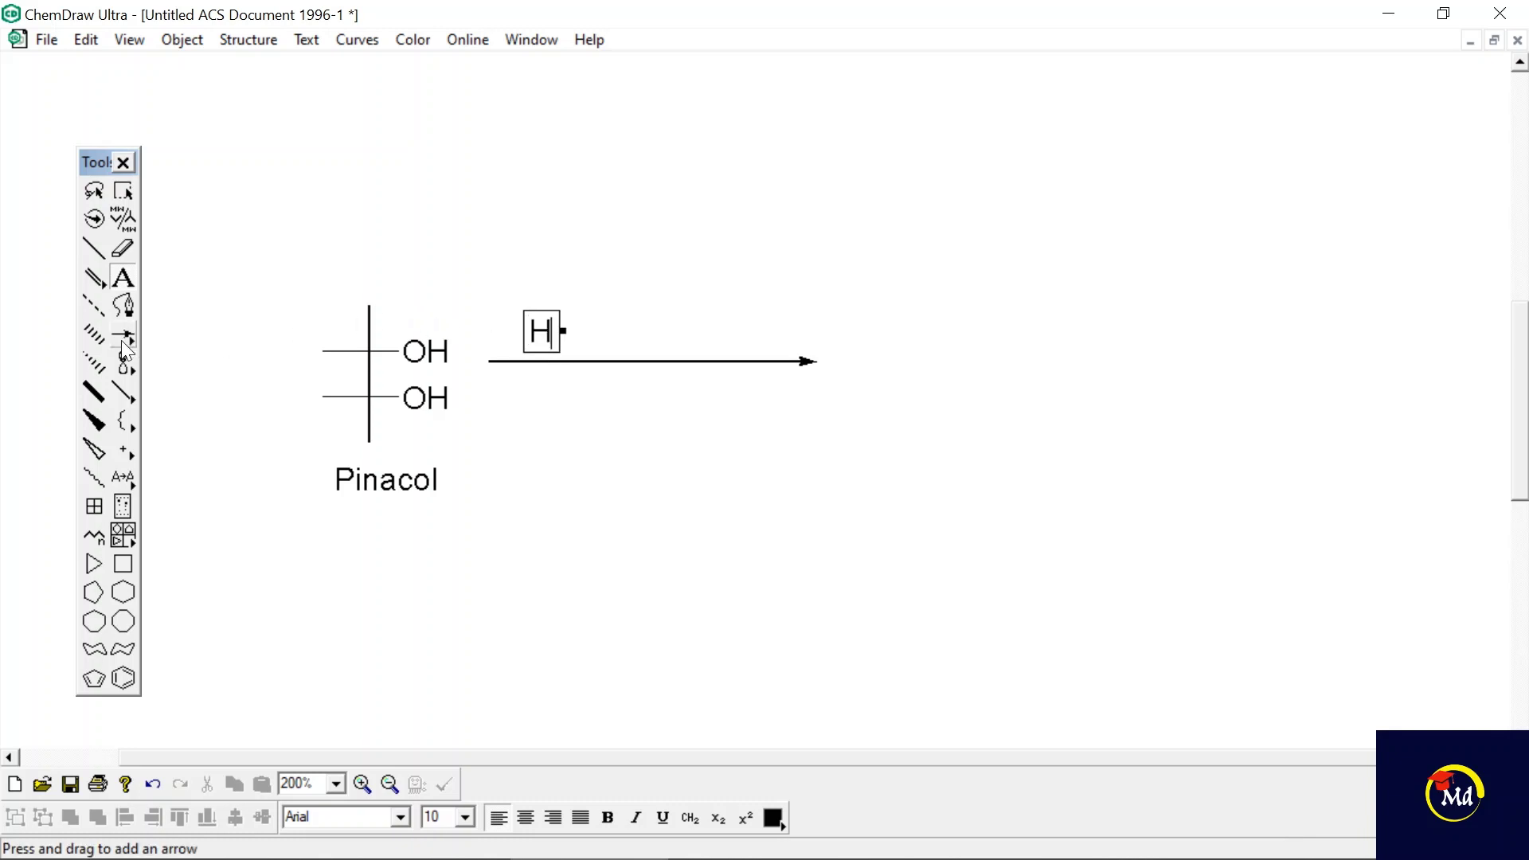
drag(125, 450, 153, 473)
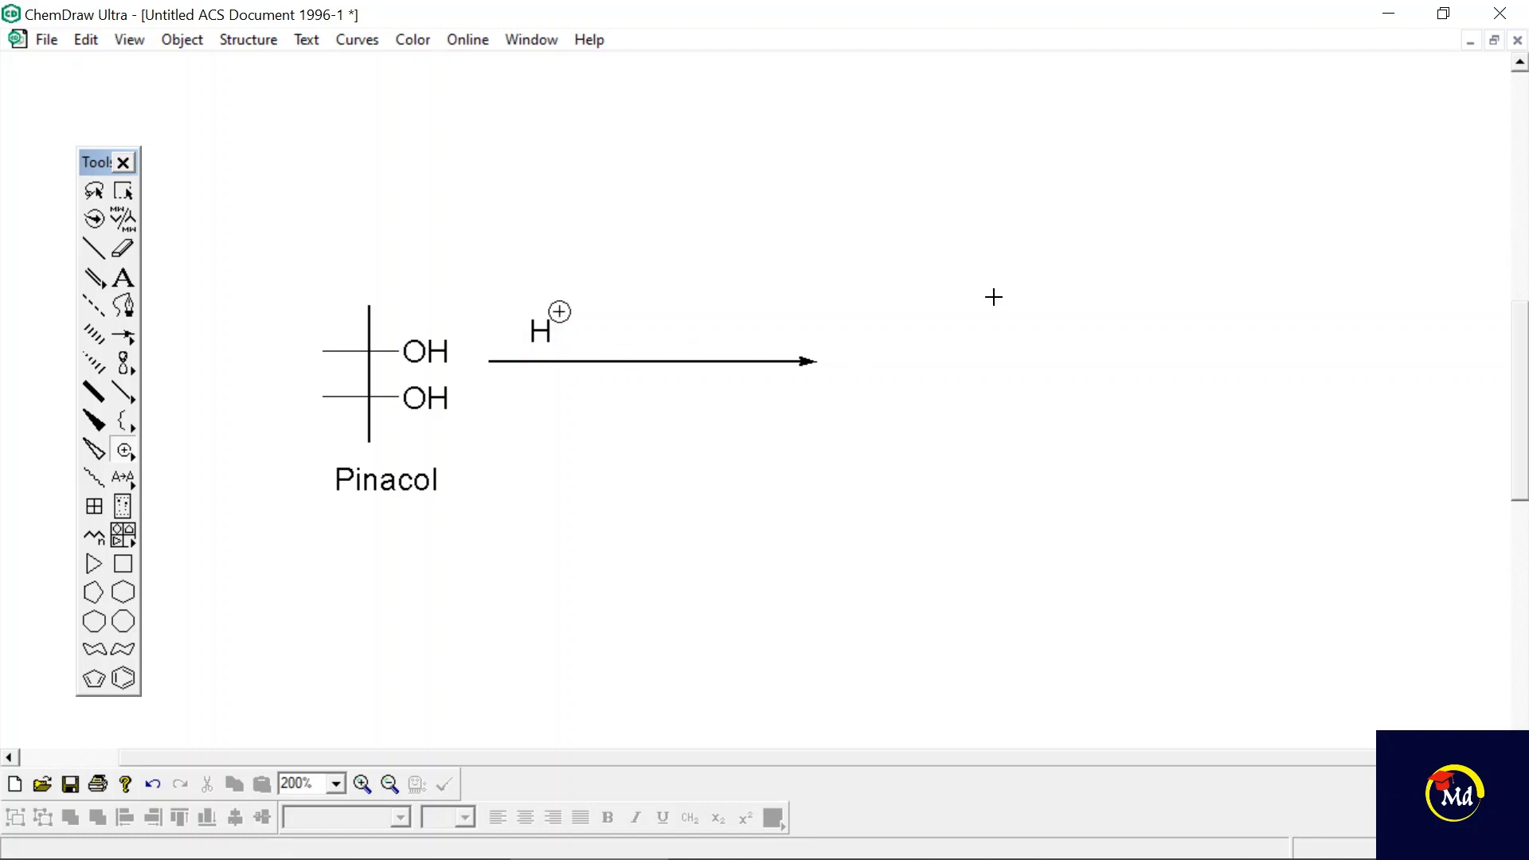
- Add the caption (Dil. H2SO4) beside H⊕, with the 2 and 4 subscripted
click(130, 278)
click(578, 326)
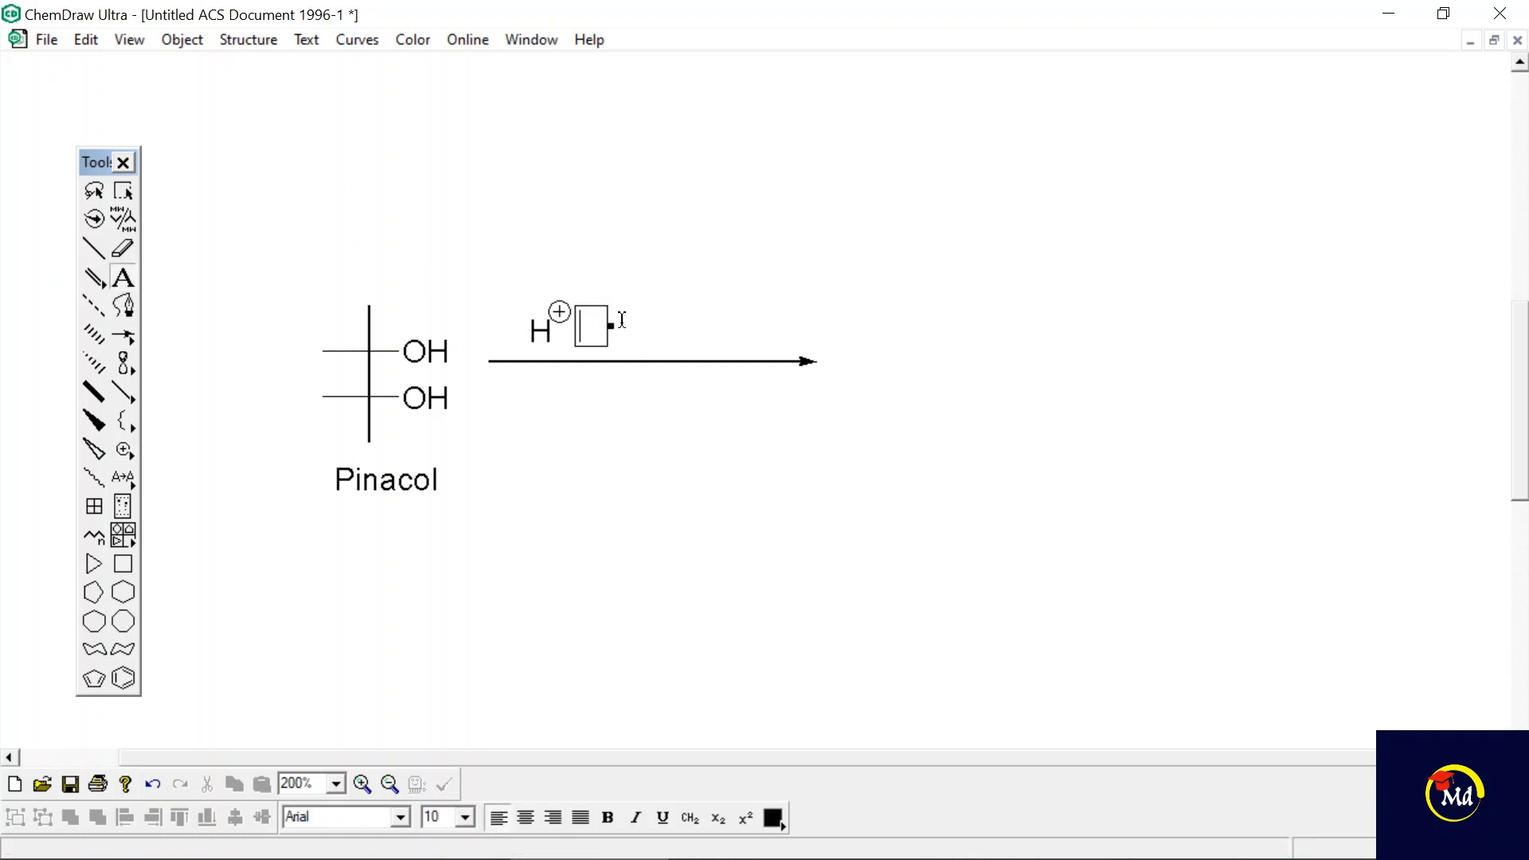
text((Dil. H)
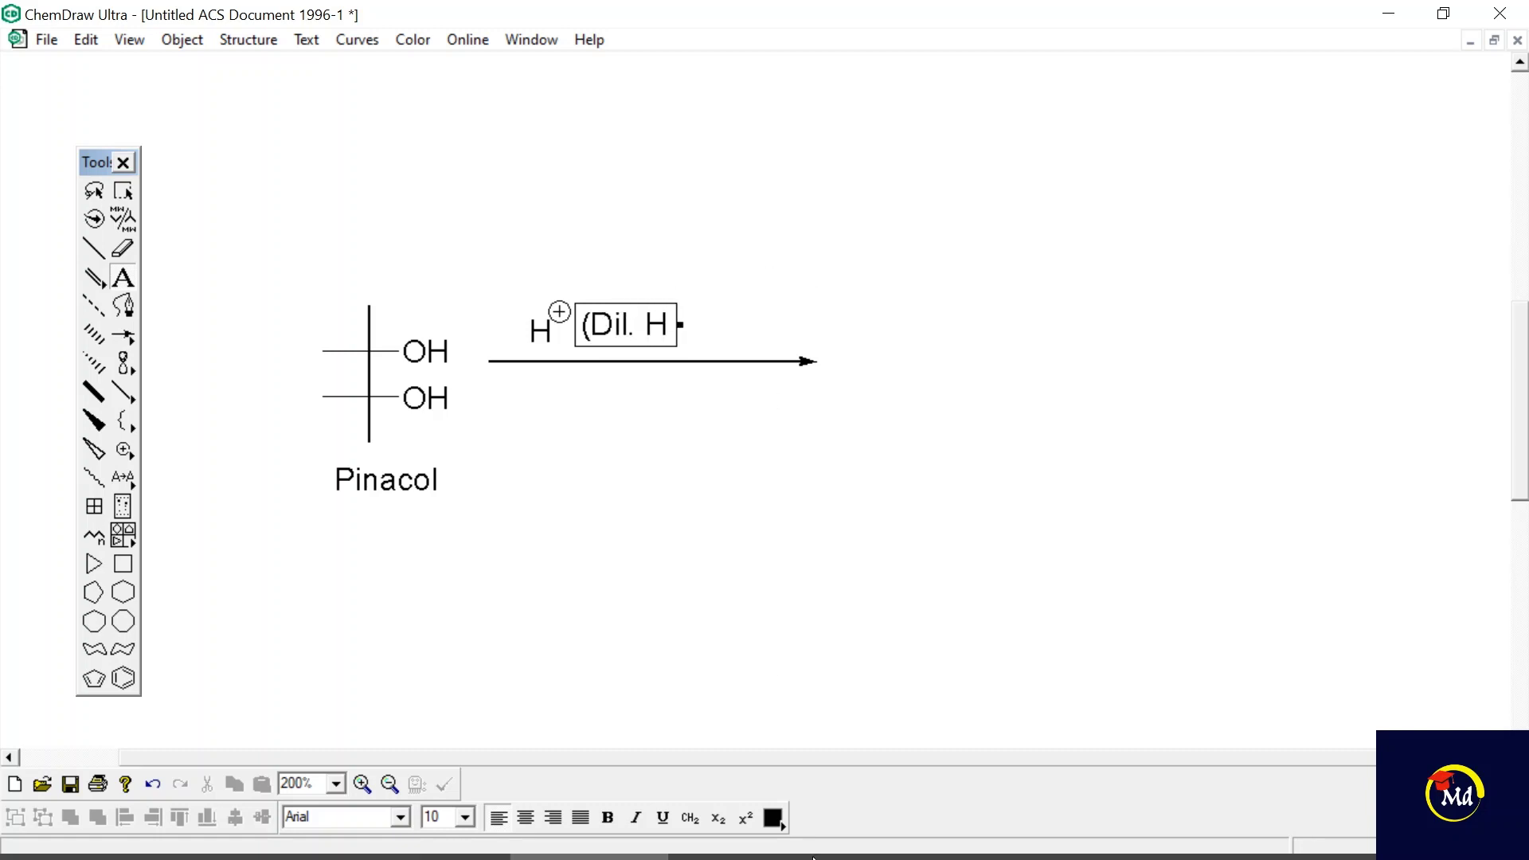
key(alt+Tab)
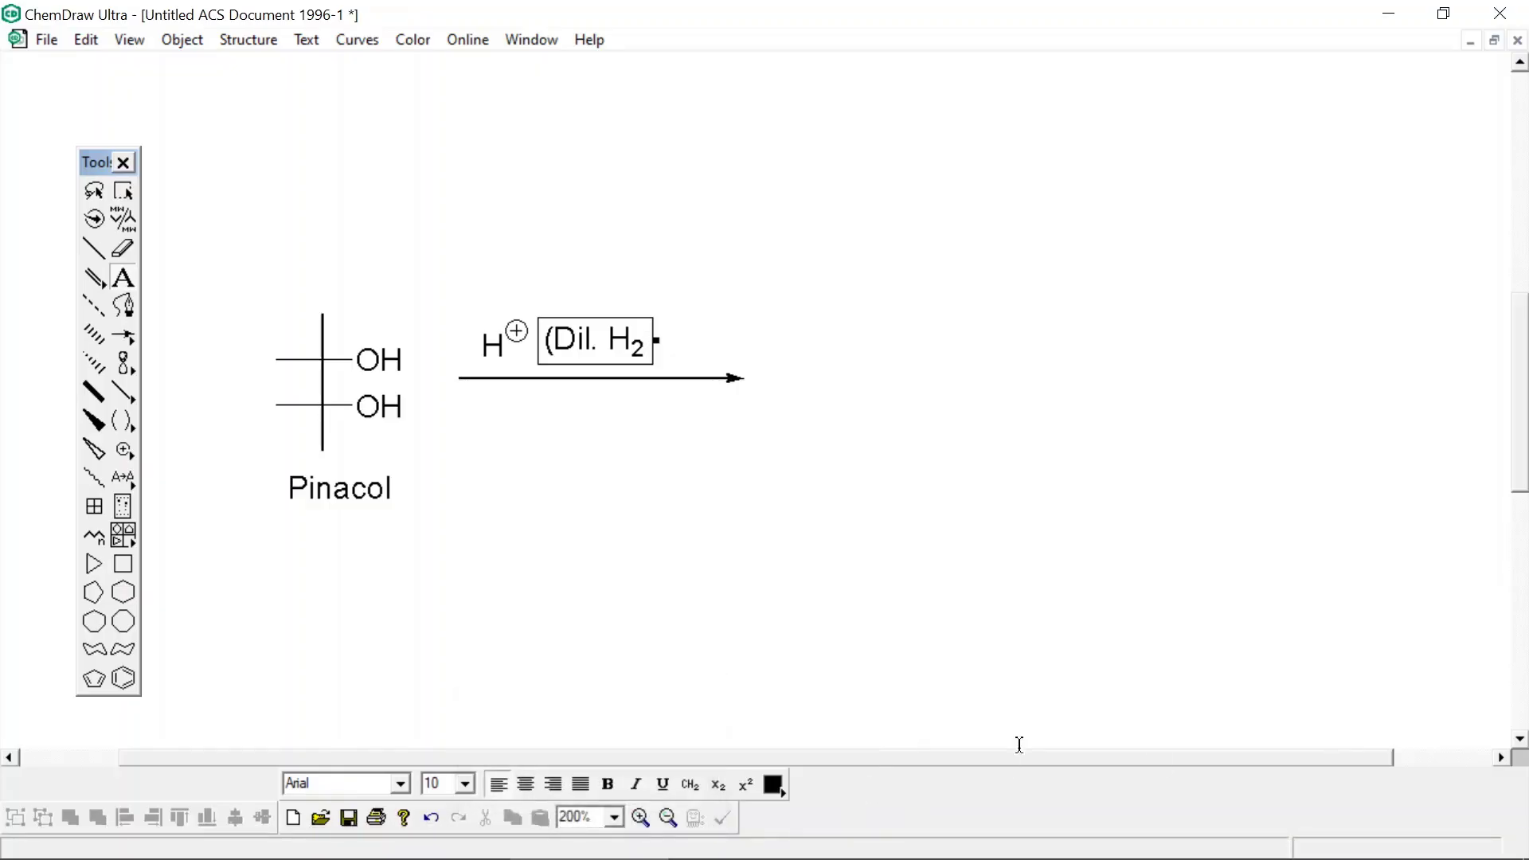
text(SO)
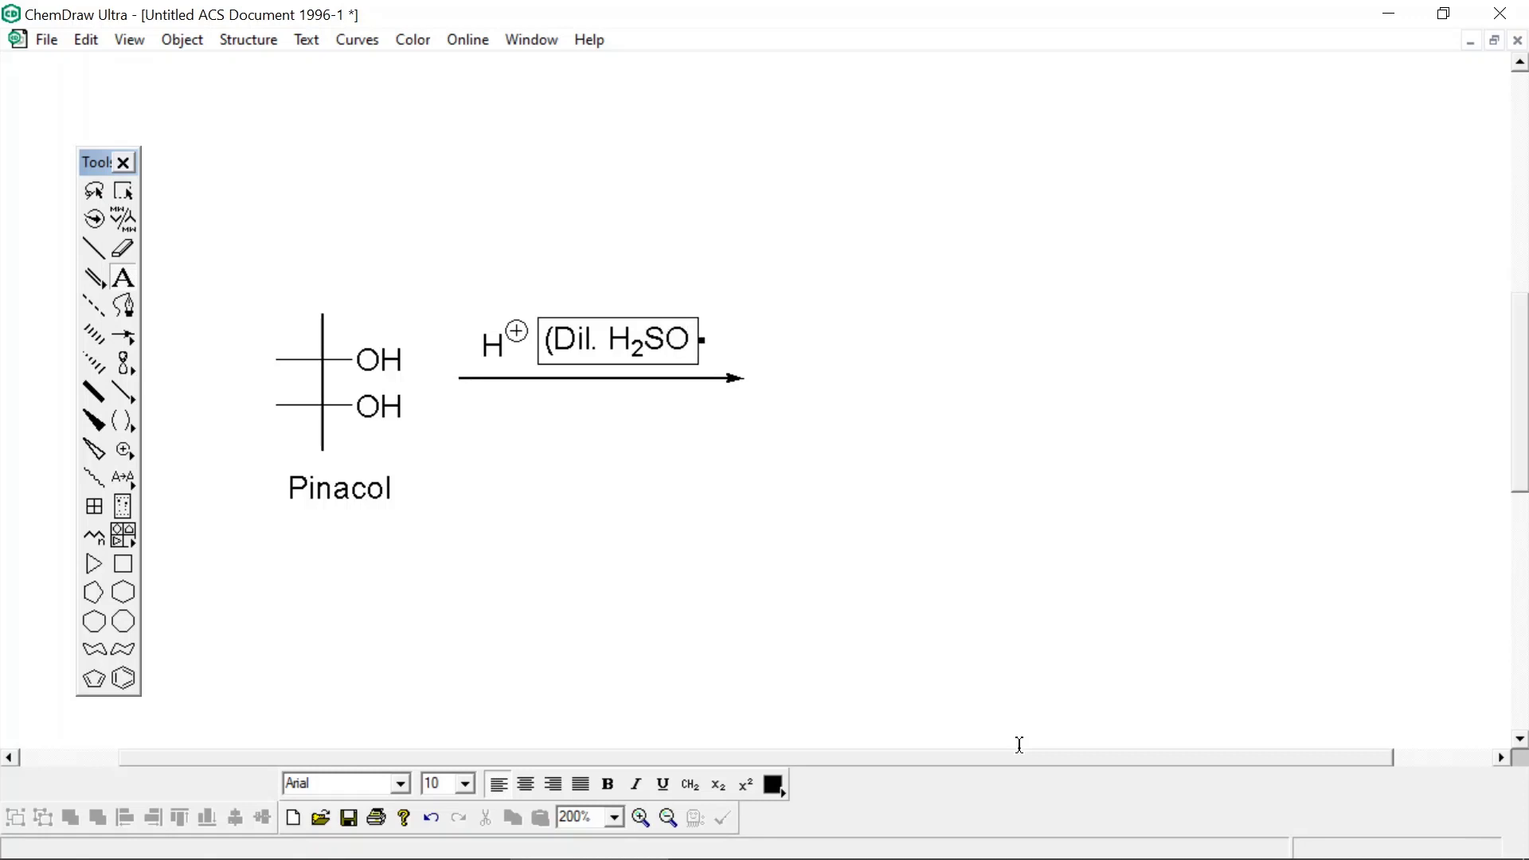
click(719, 779)
text(4))
- Place a cyclopropane triangle under the arrow, rotated upright and shrunk to about 86%
click(792, 238)
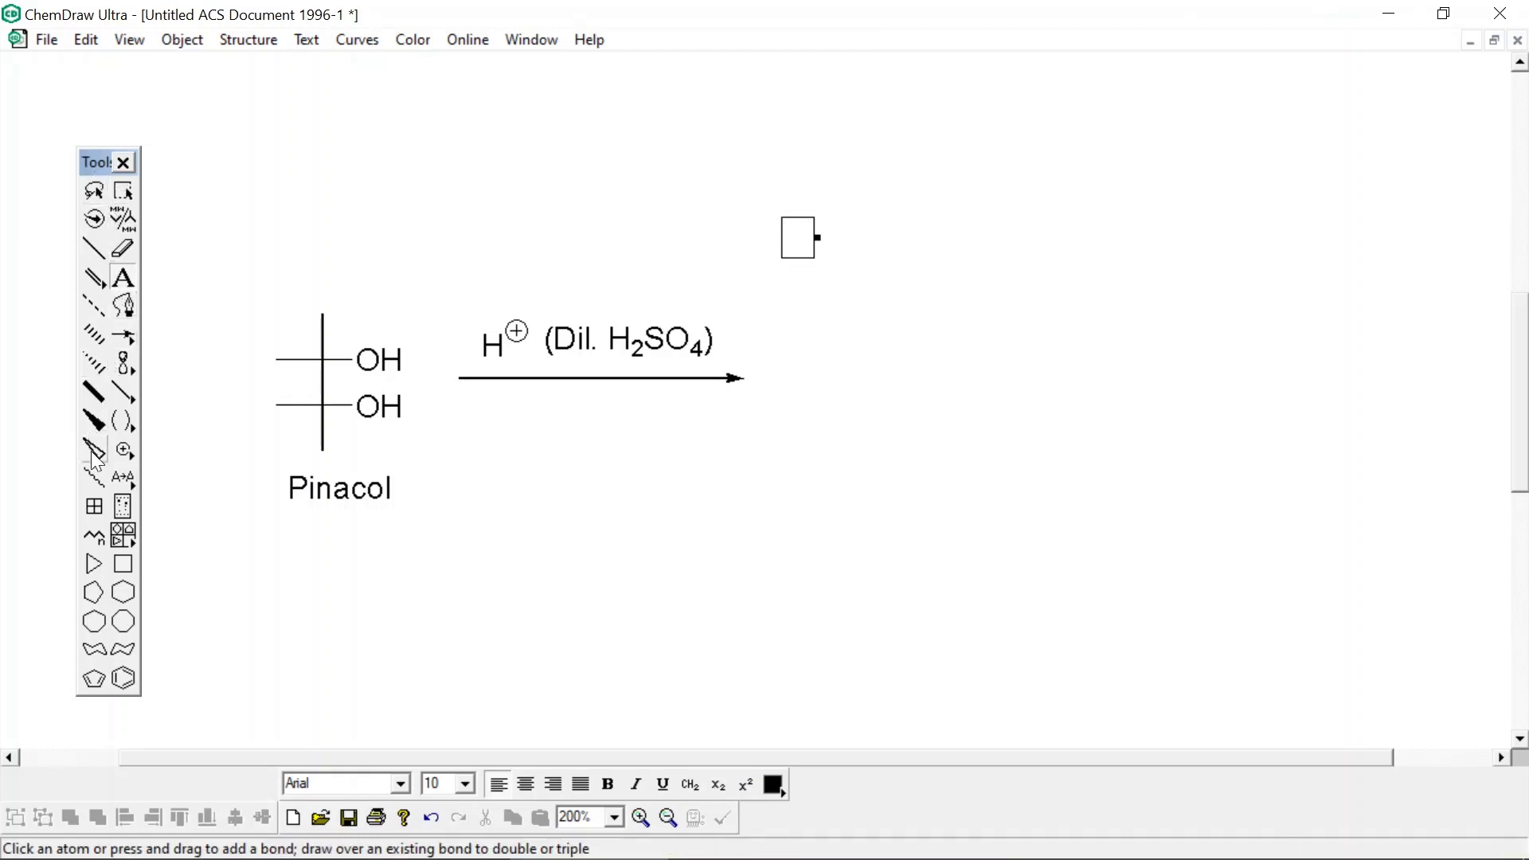
click(92, 567)
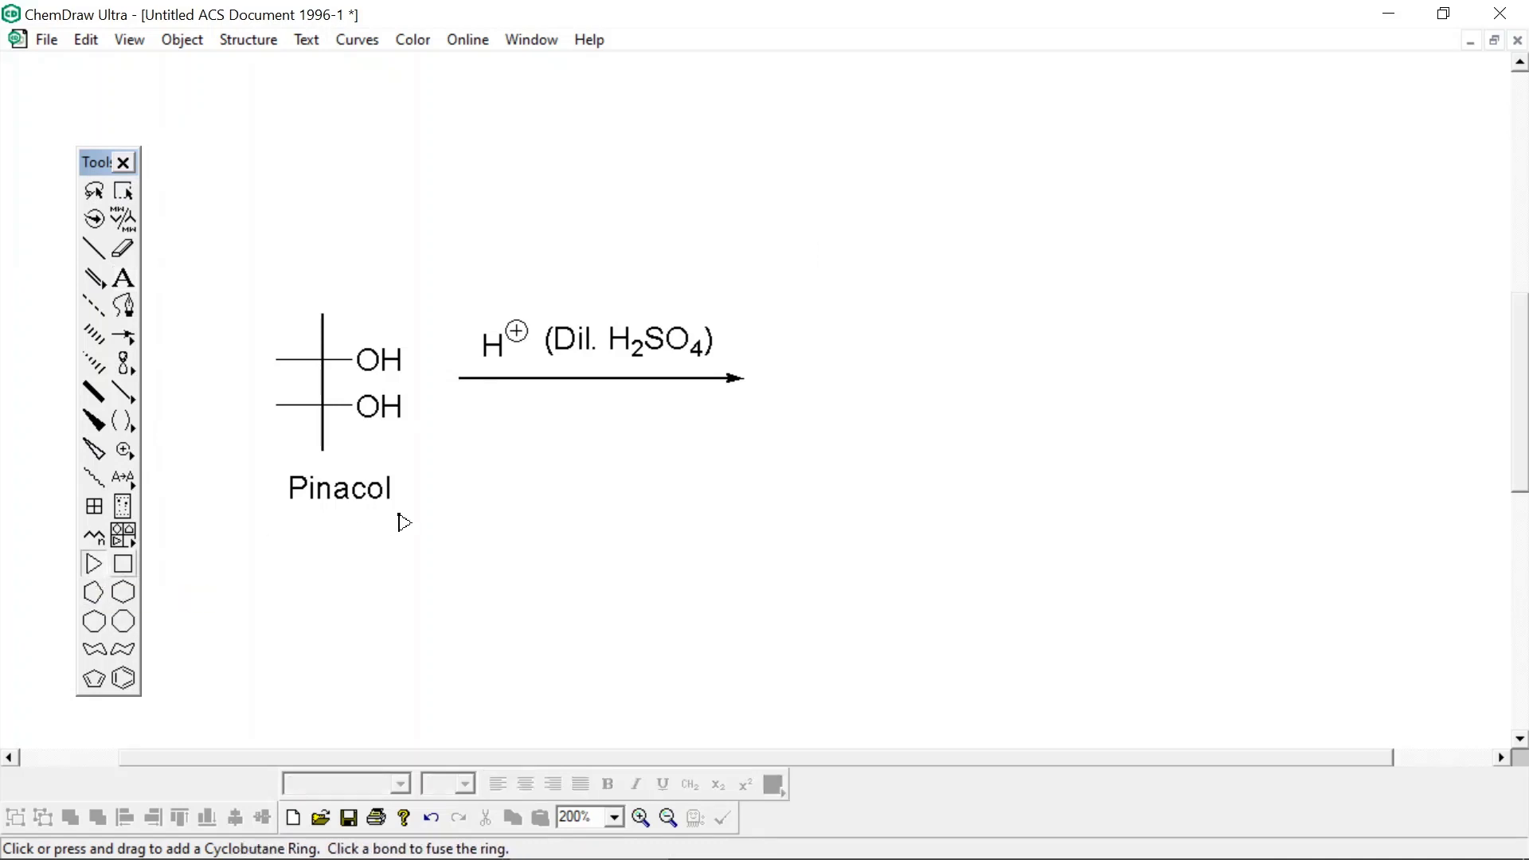
click(586, 414)
click(122, 190)
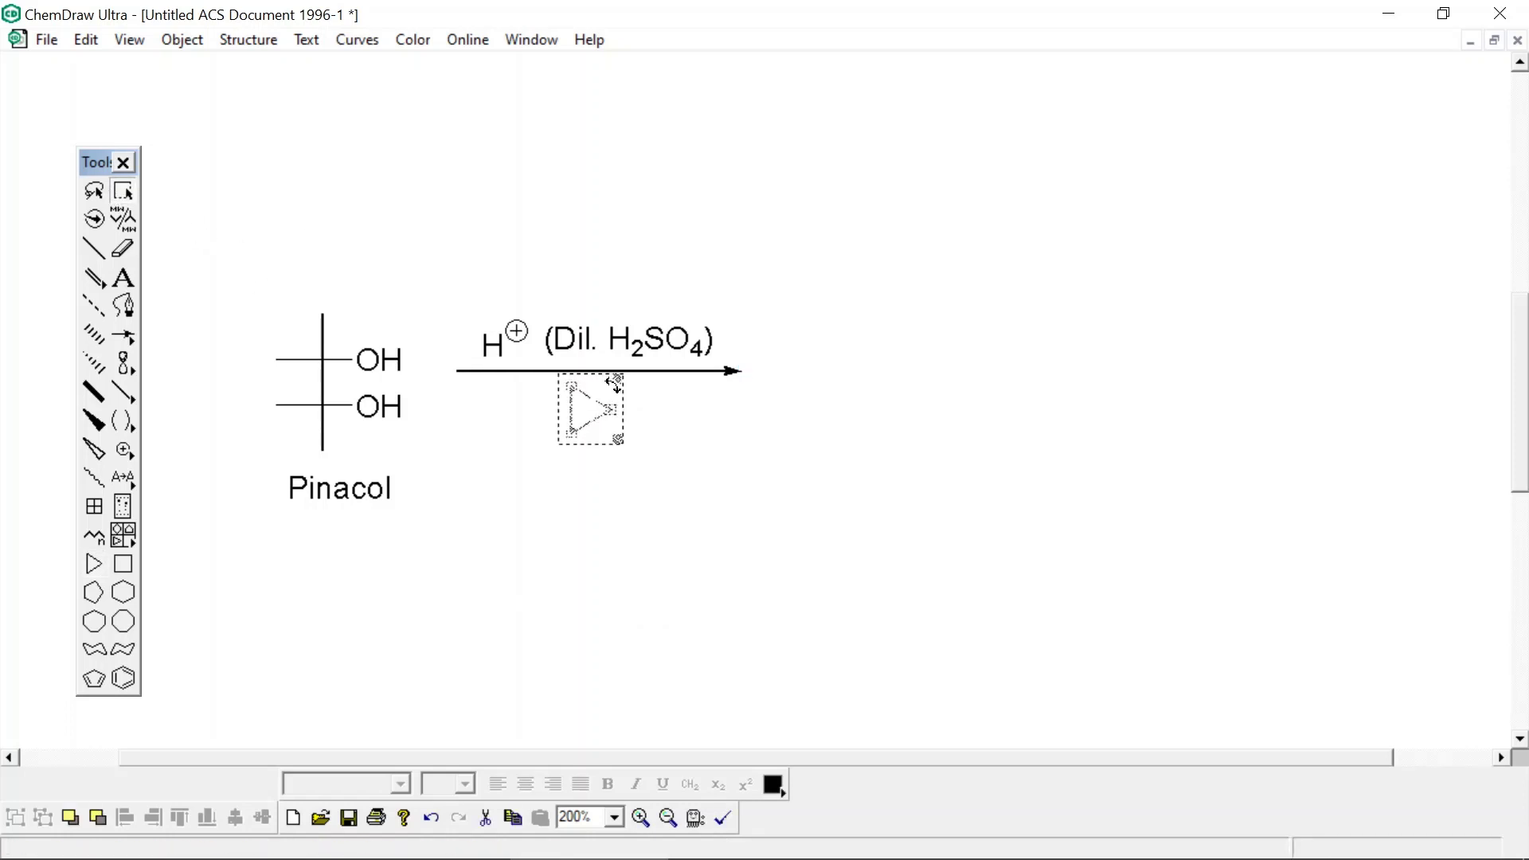
drag(619, 378, 552, 380)
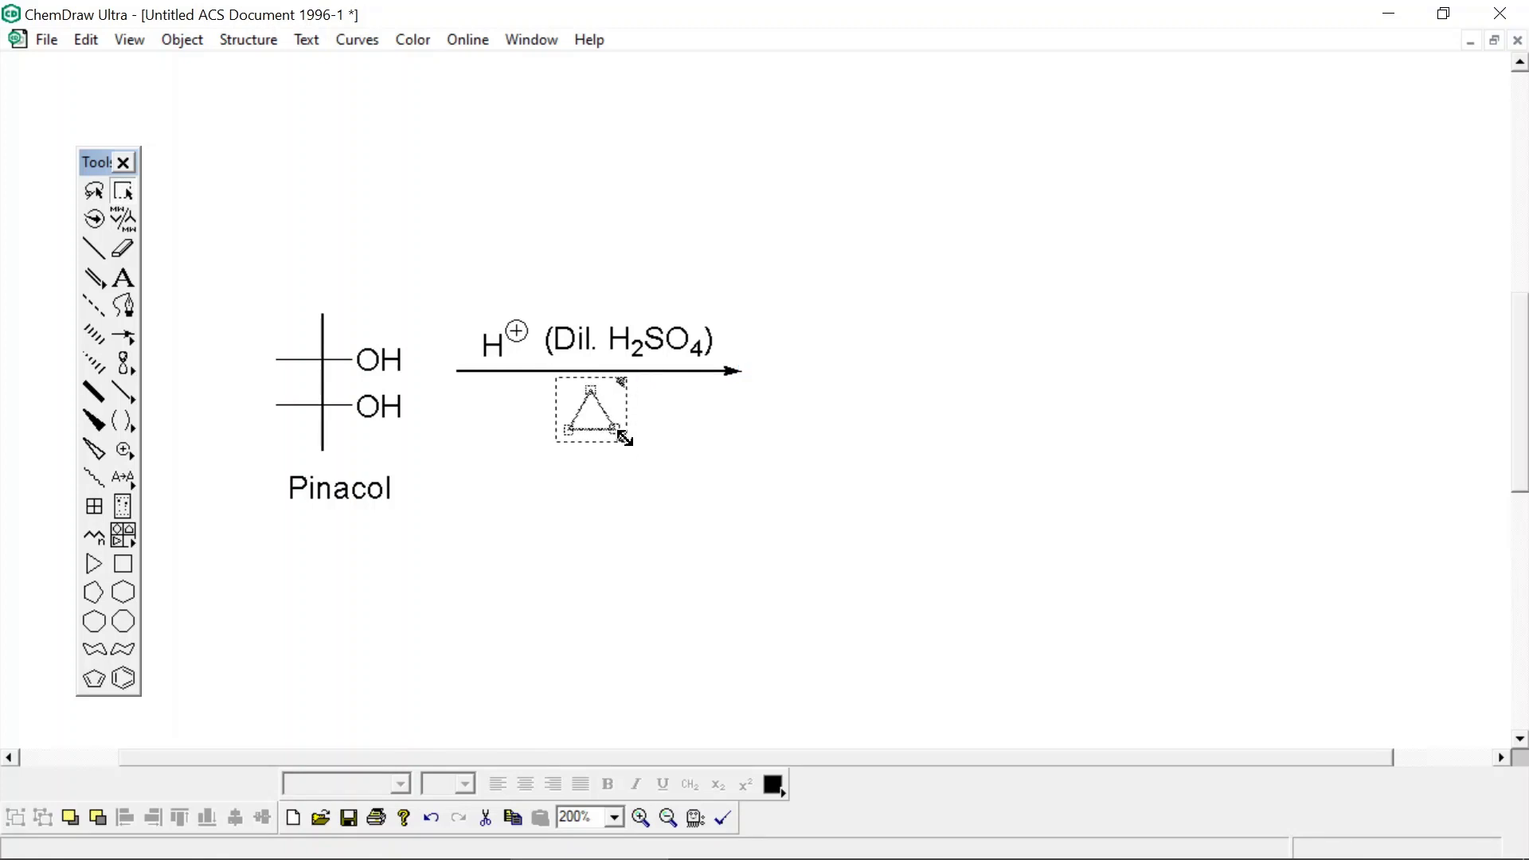
drag(621, 437, 582, 399)
click(342, 104)
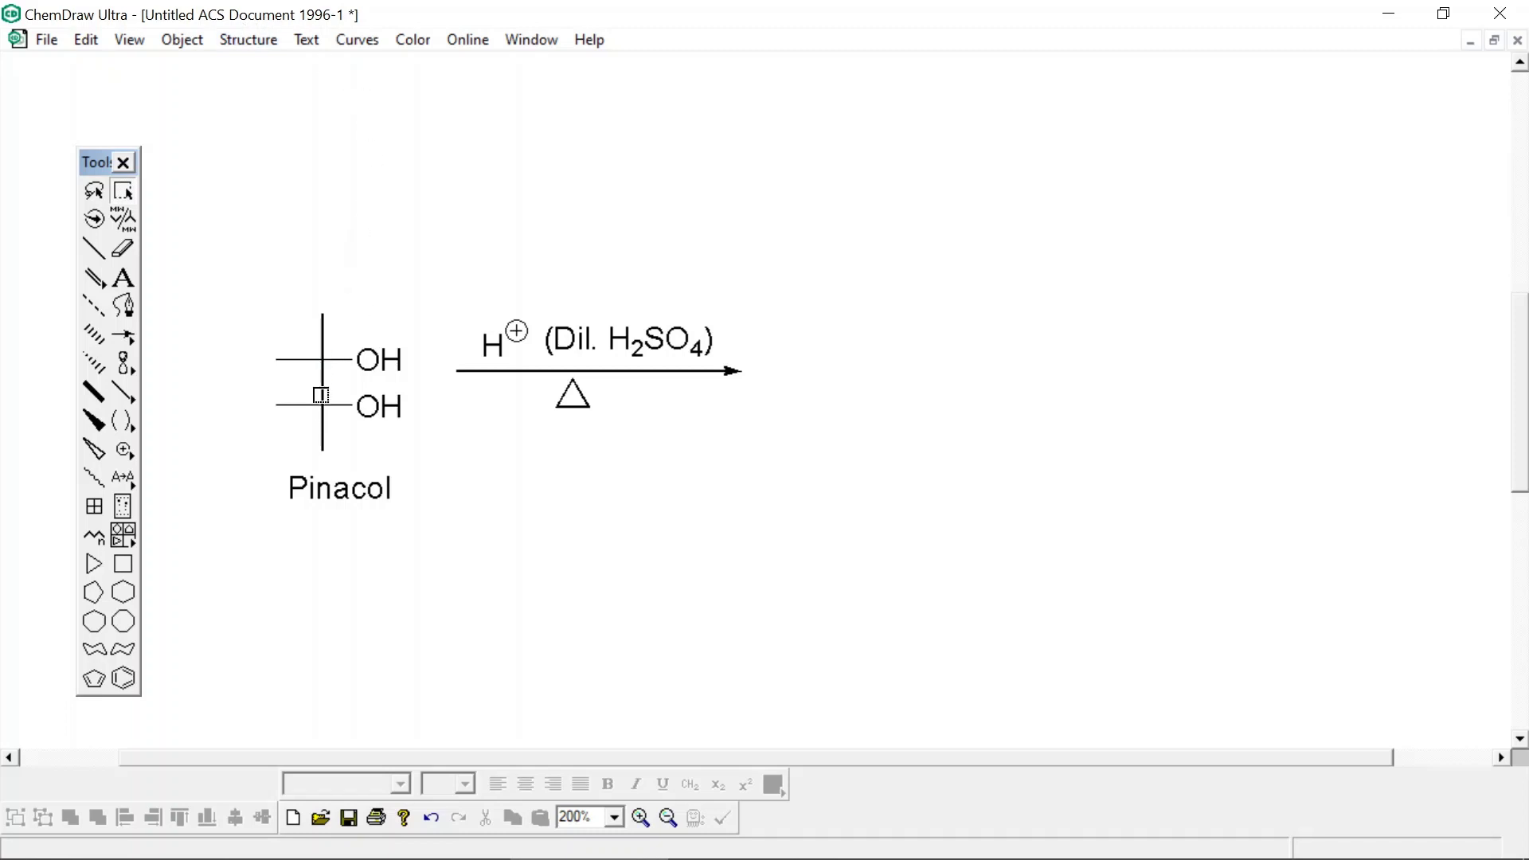
- Insert Pinacolone from its name and place it beside the arrow's head
click(279, 40)
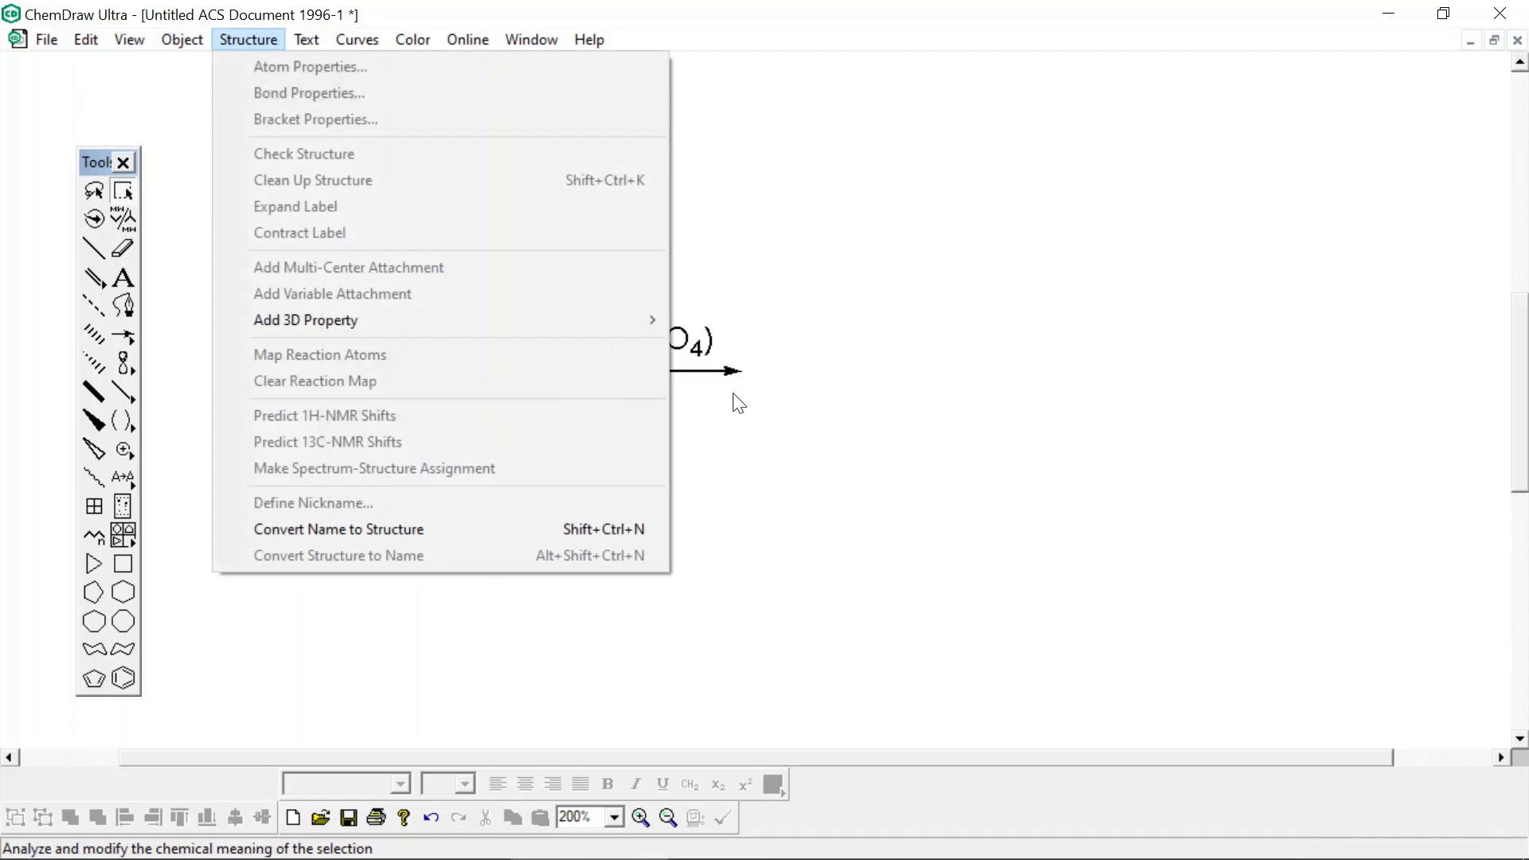
click(586, 535)
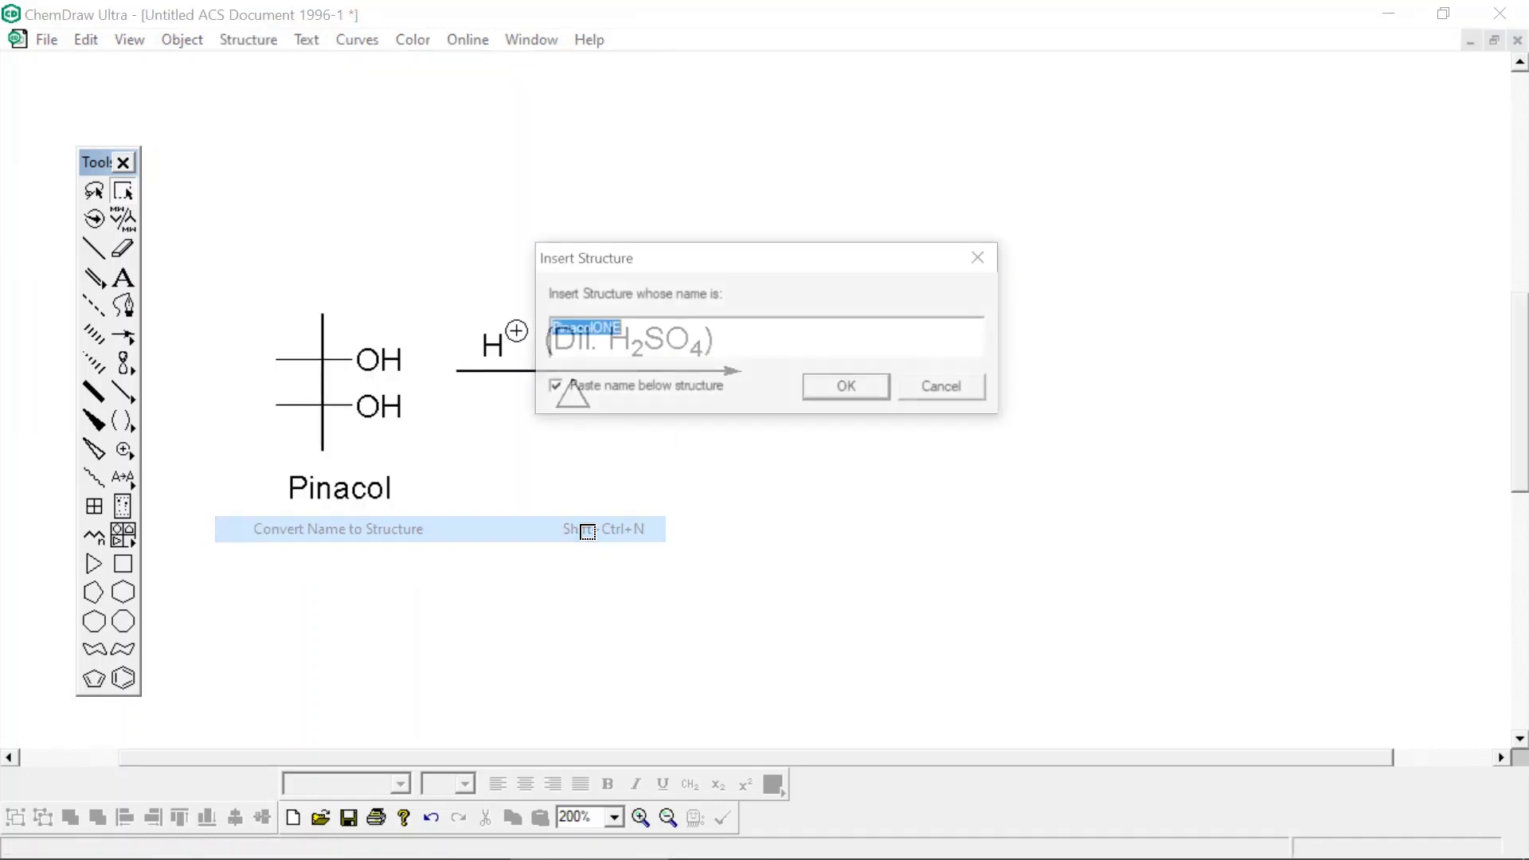
click(661, 338)
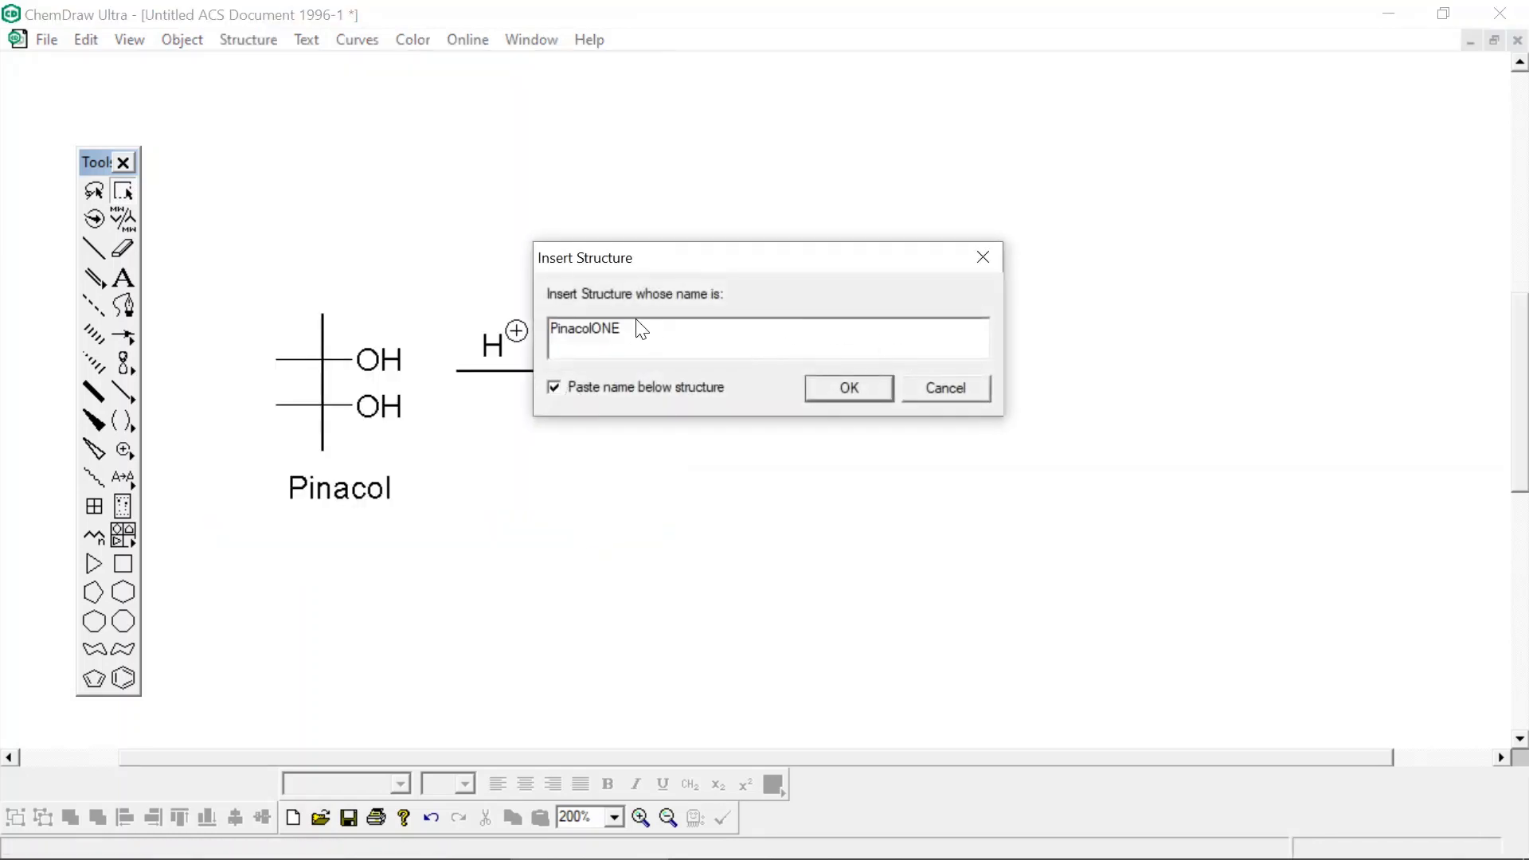
key(BackSpace)
key(BackSpace)
key(BackSpace)
text(one)
click(838, 384)
drag(837, 421, 909, 385)
- Marquee-select the entire reaction scheme
click(822, 406)
click(962, 392)
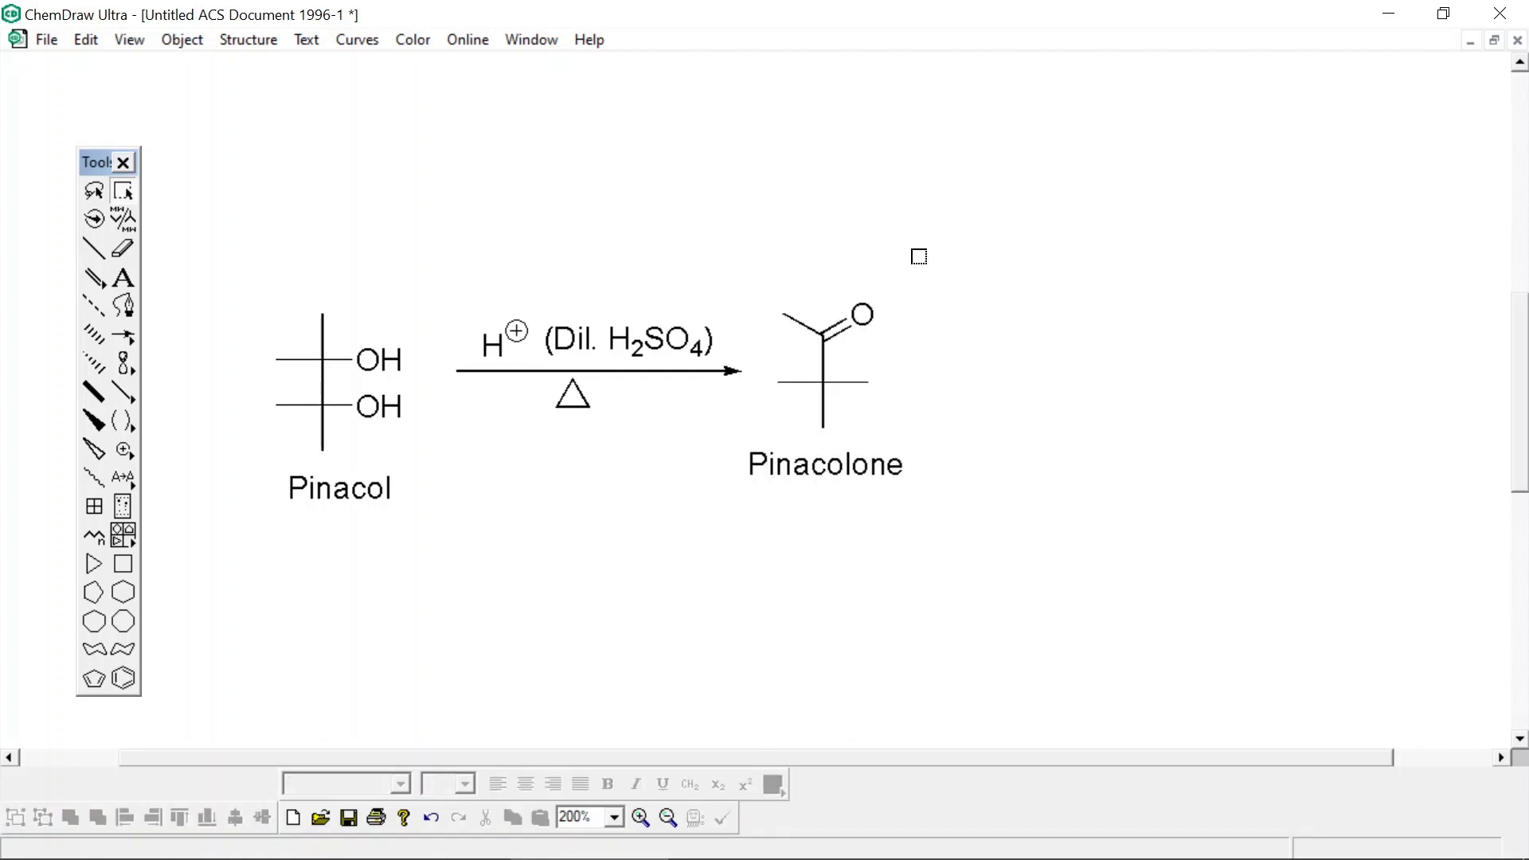
drag(217, 215, 1160, 669)
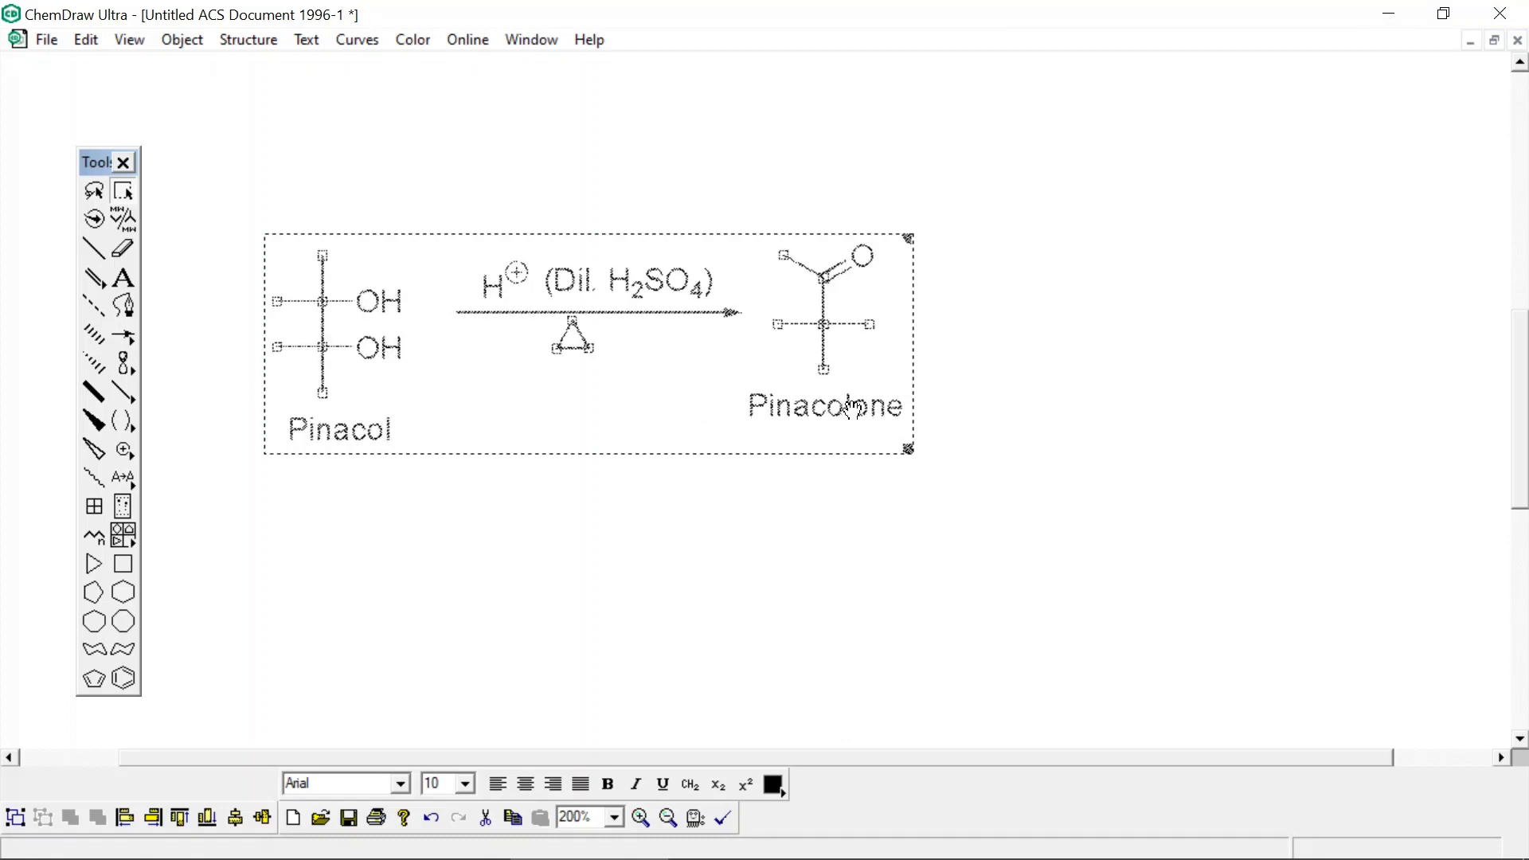
- Type the title 'PINACOL - PINACOLONE REARRANNGEMENT' above the scheme
click(1234, 246)
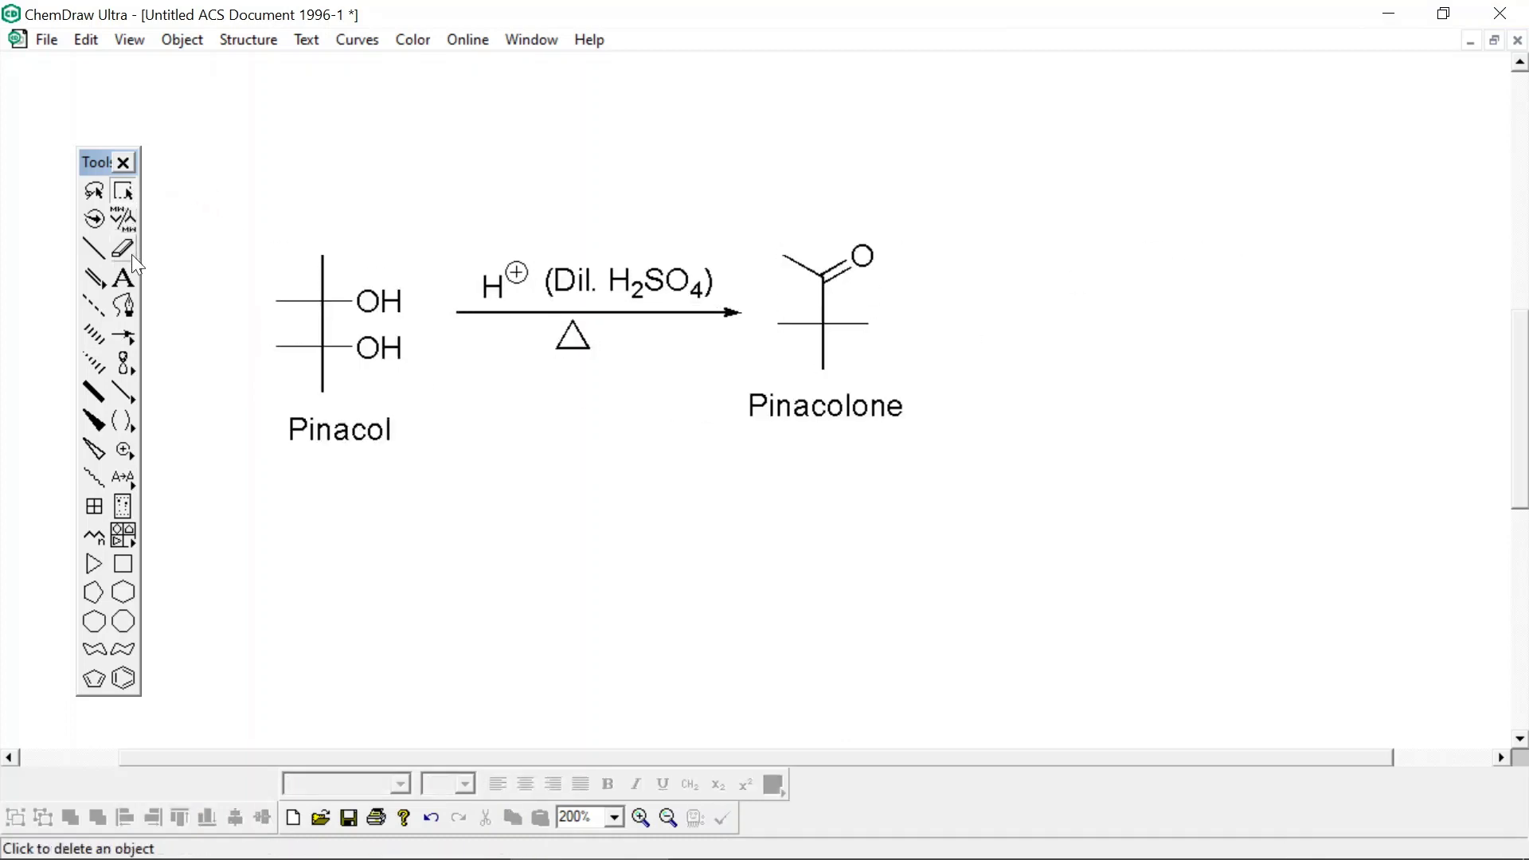
click(122, 277)
click(381, 127)
text(PINACOL -)
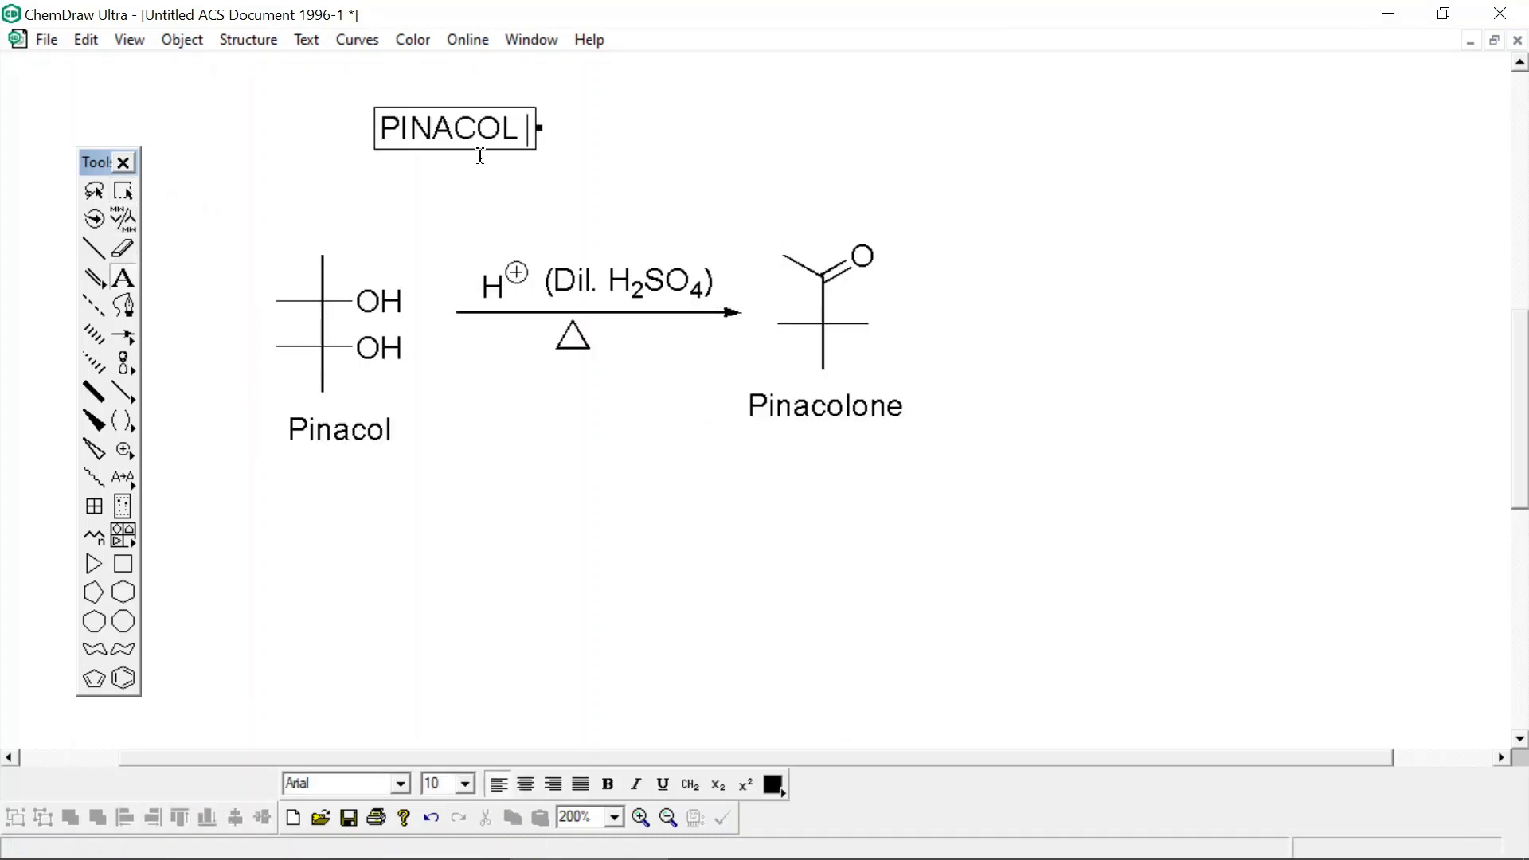
text( PINACO)
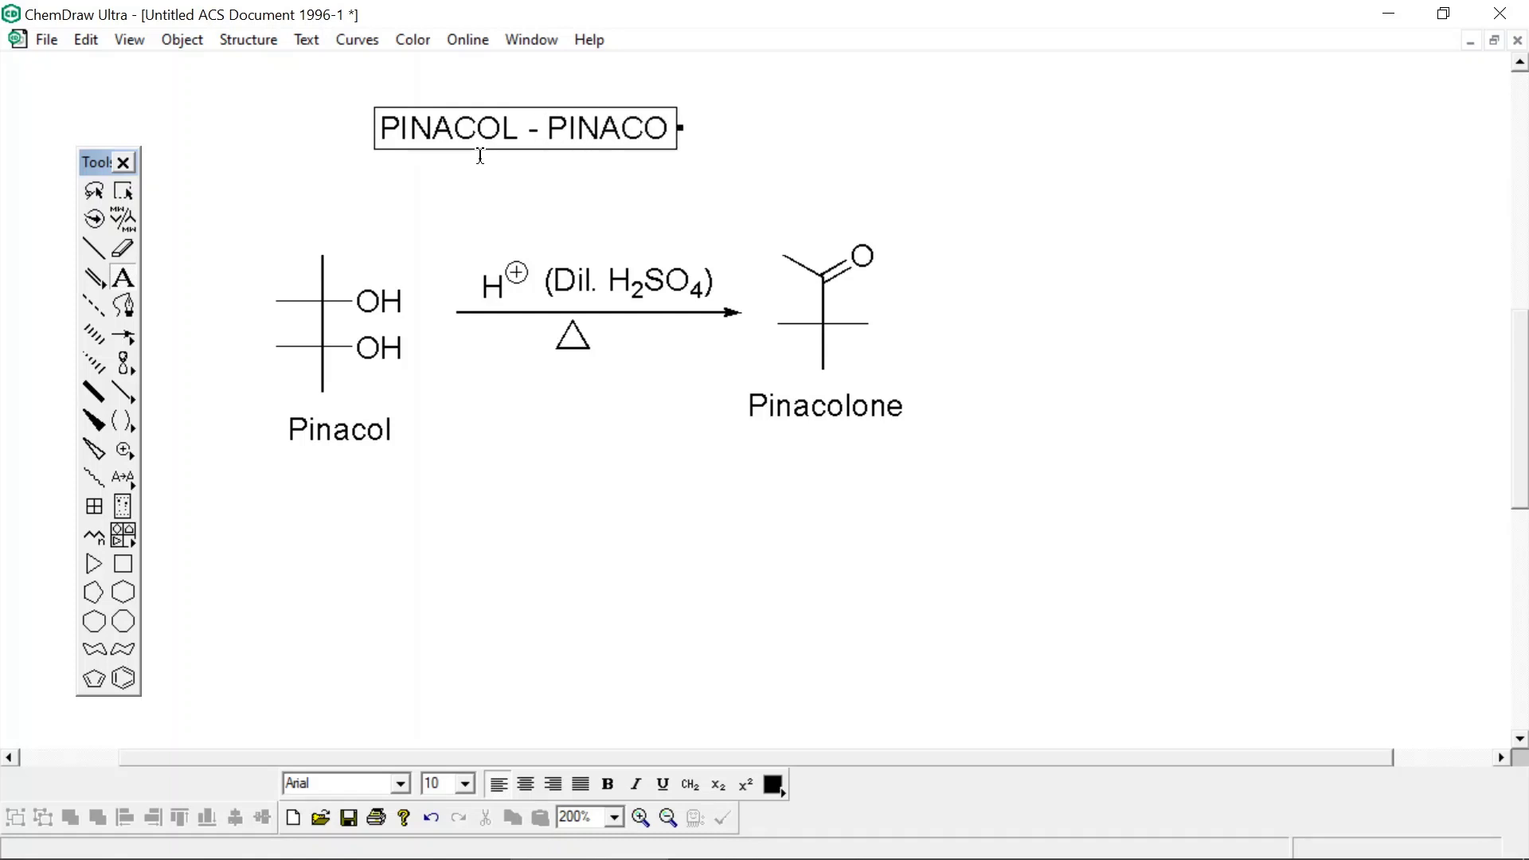
text(LONE RE)
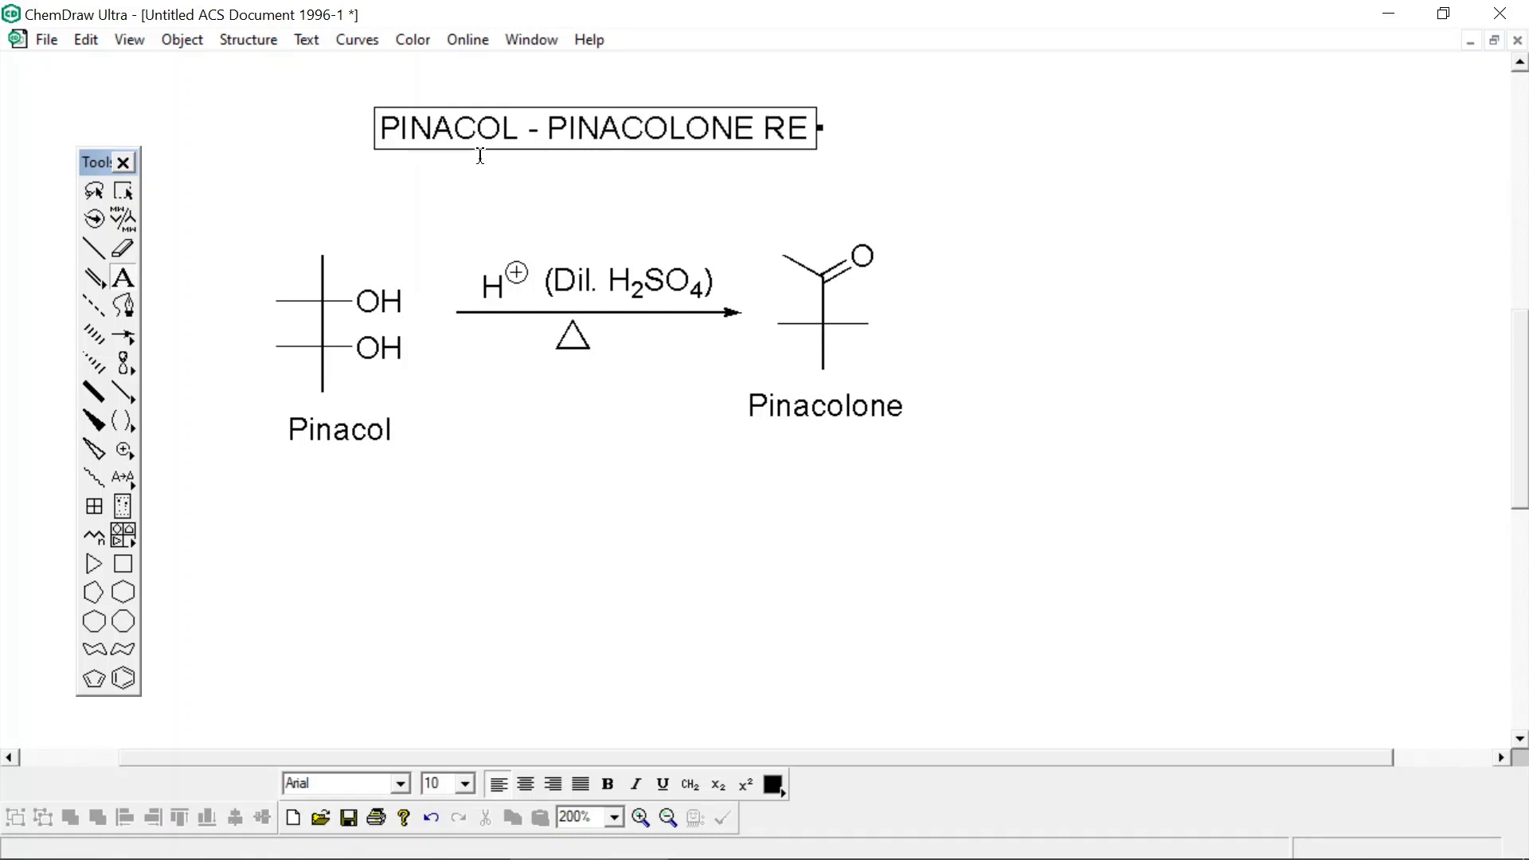
text(ARRAM)
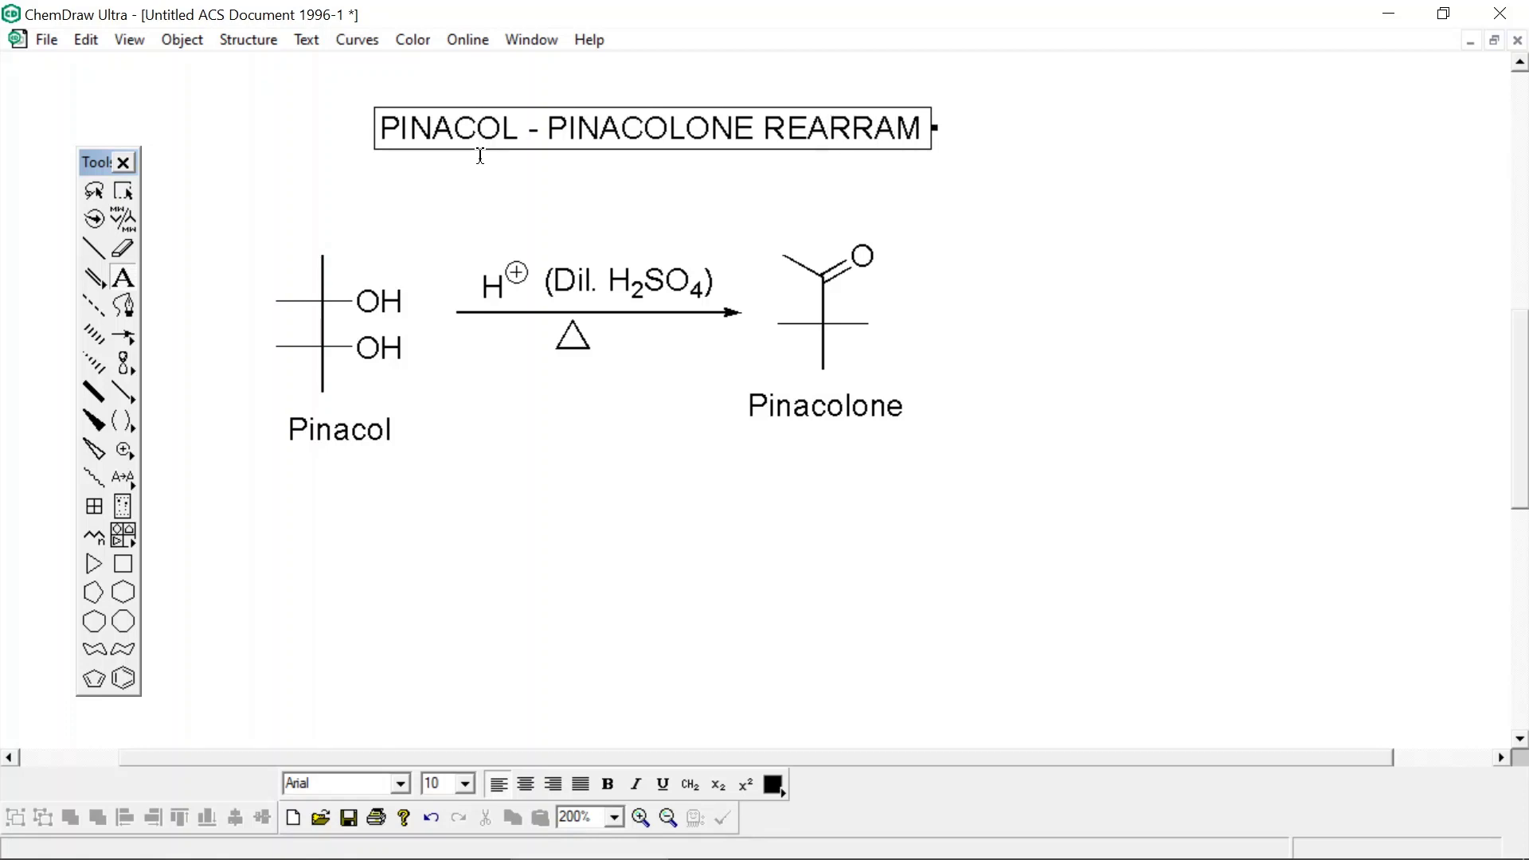
key(BackSpace)
text(NNG)
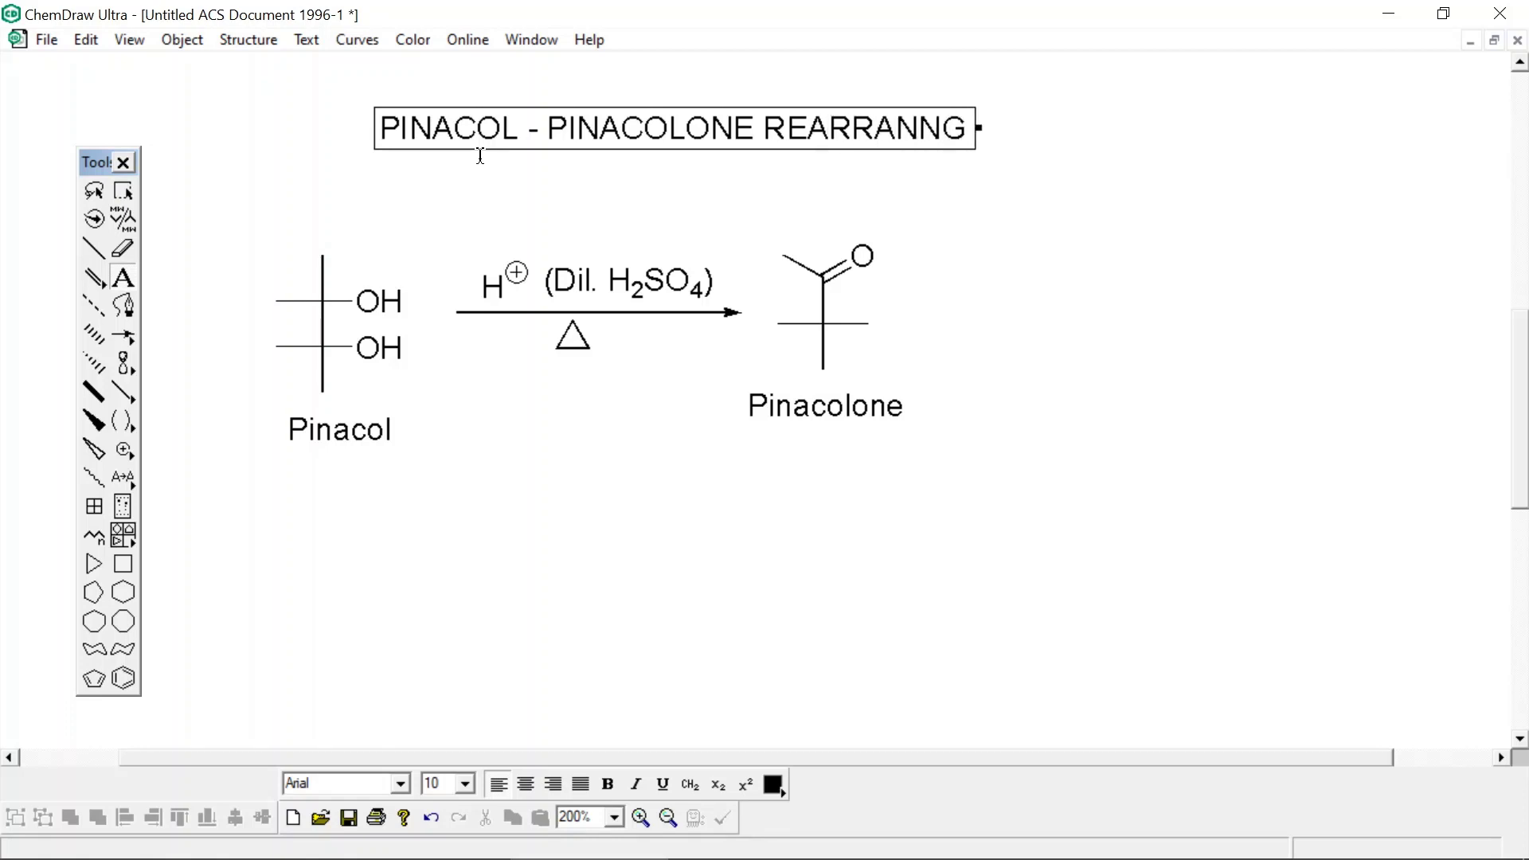
text(EMENT)
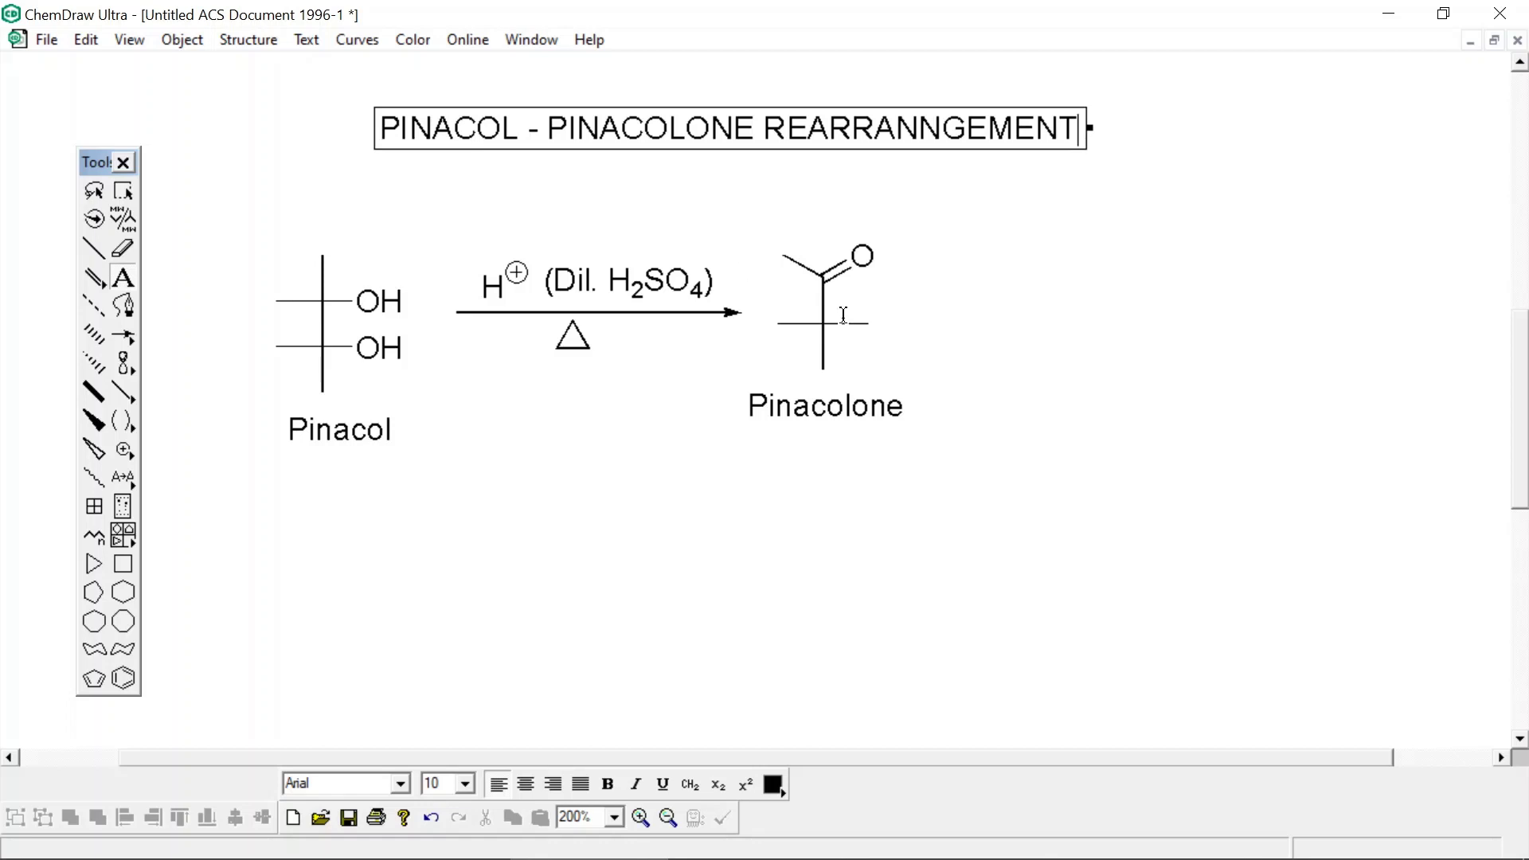
- Shift the title left so it sits centred above the scheme
click(123, 191)
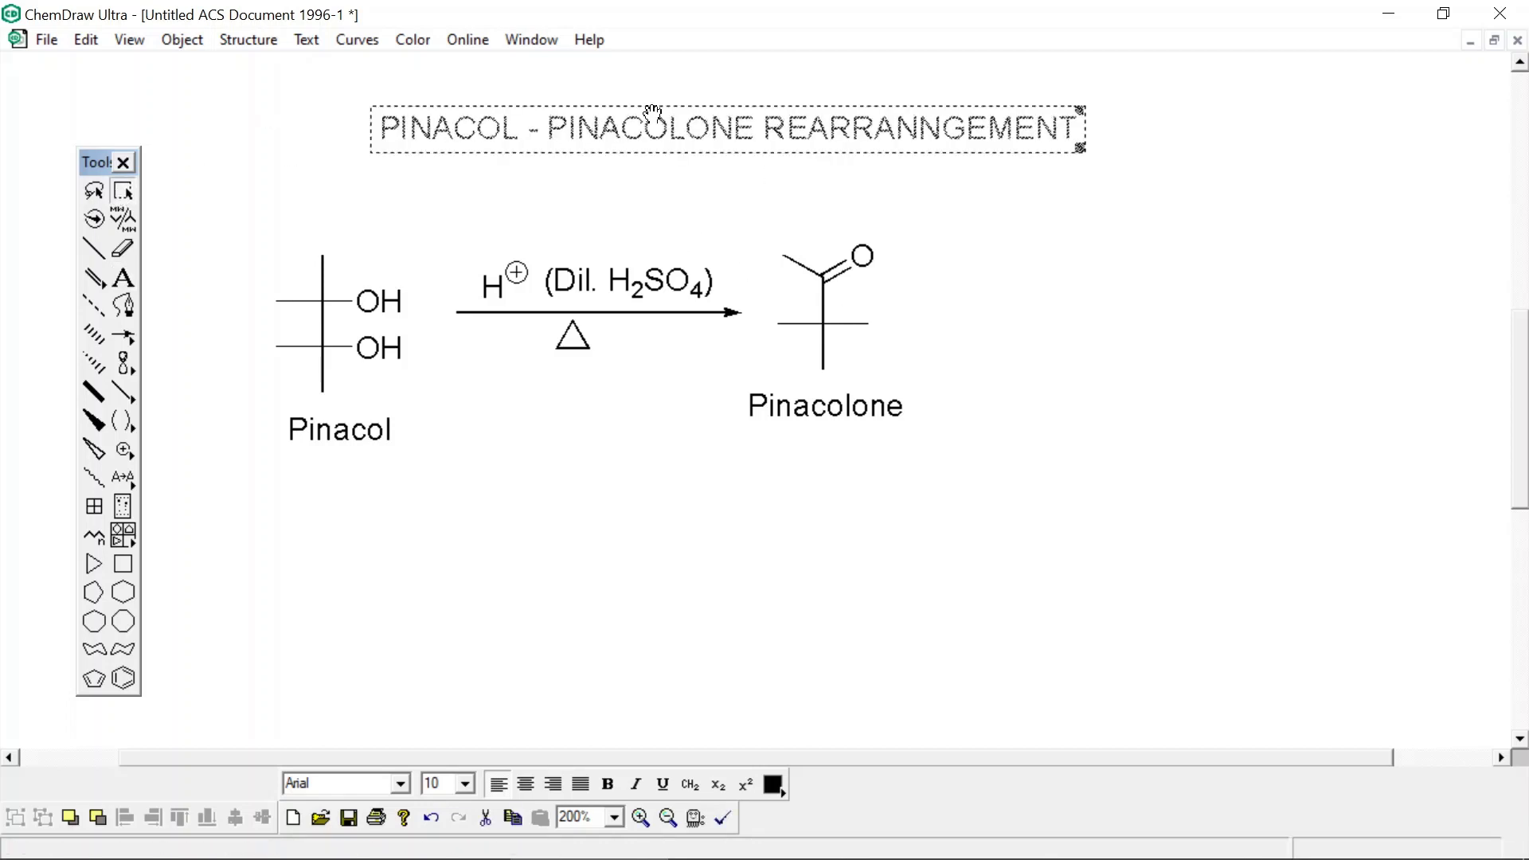
drag(669, 116, 570, 120)
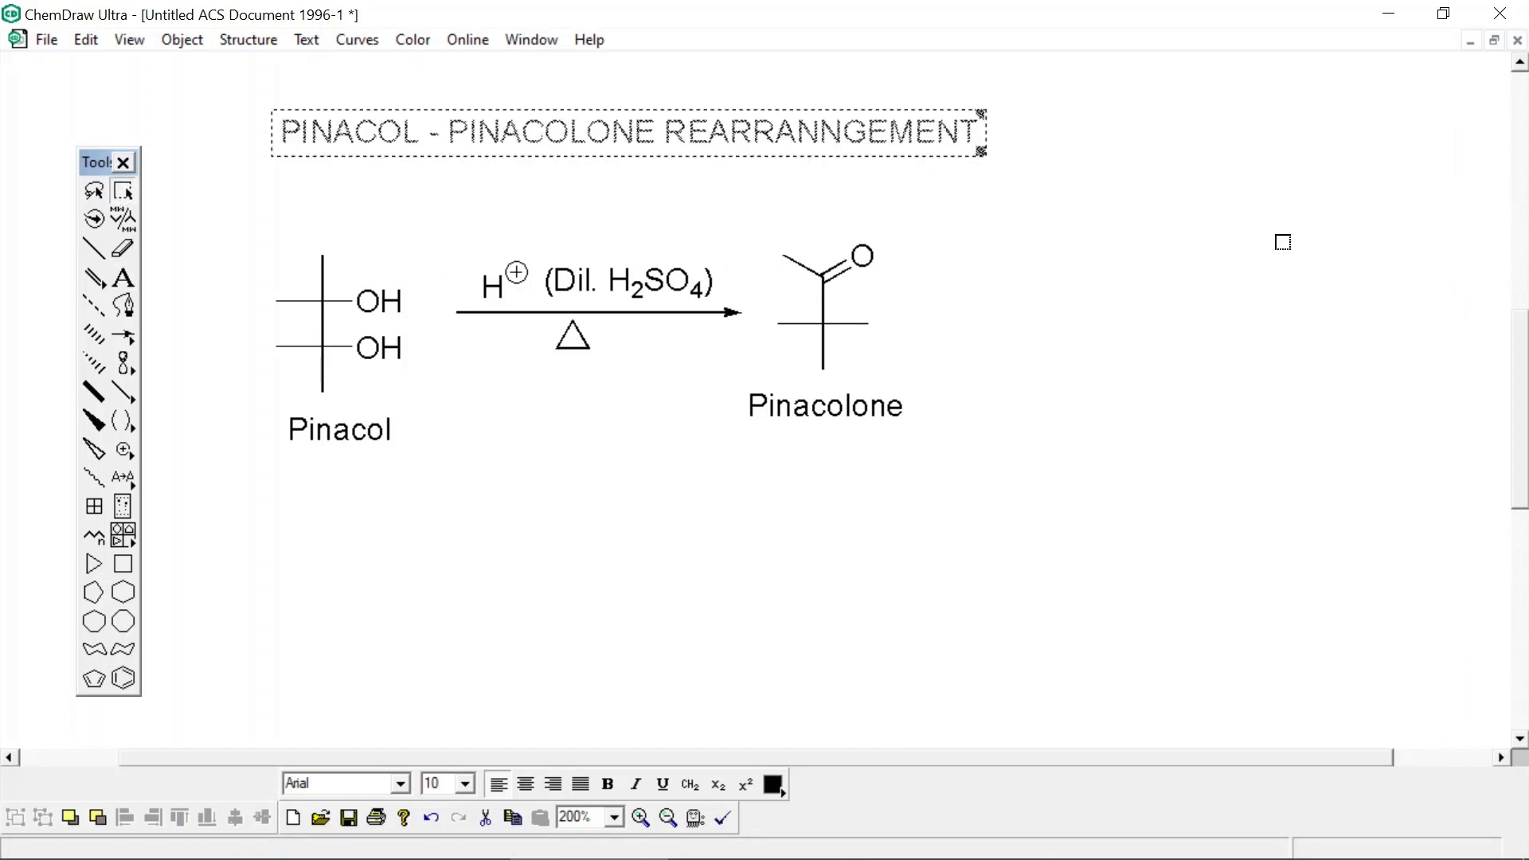
click(1183, 246)
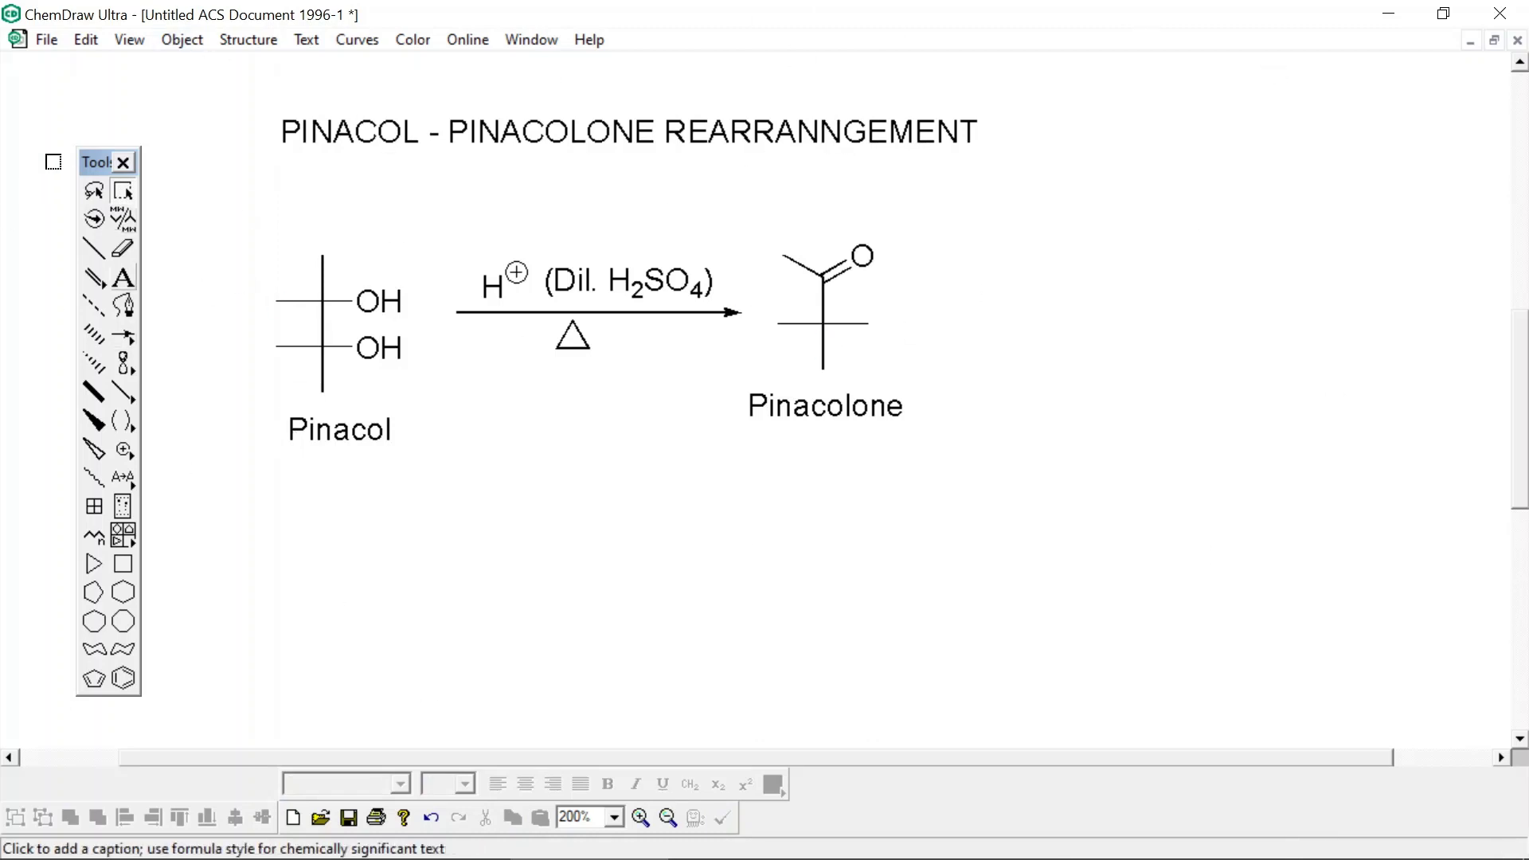
click(46, 42)
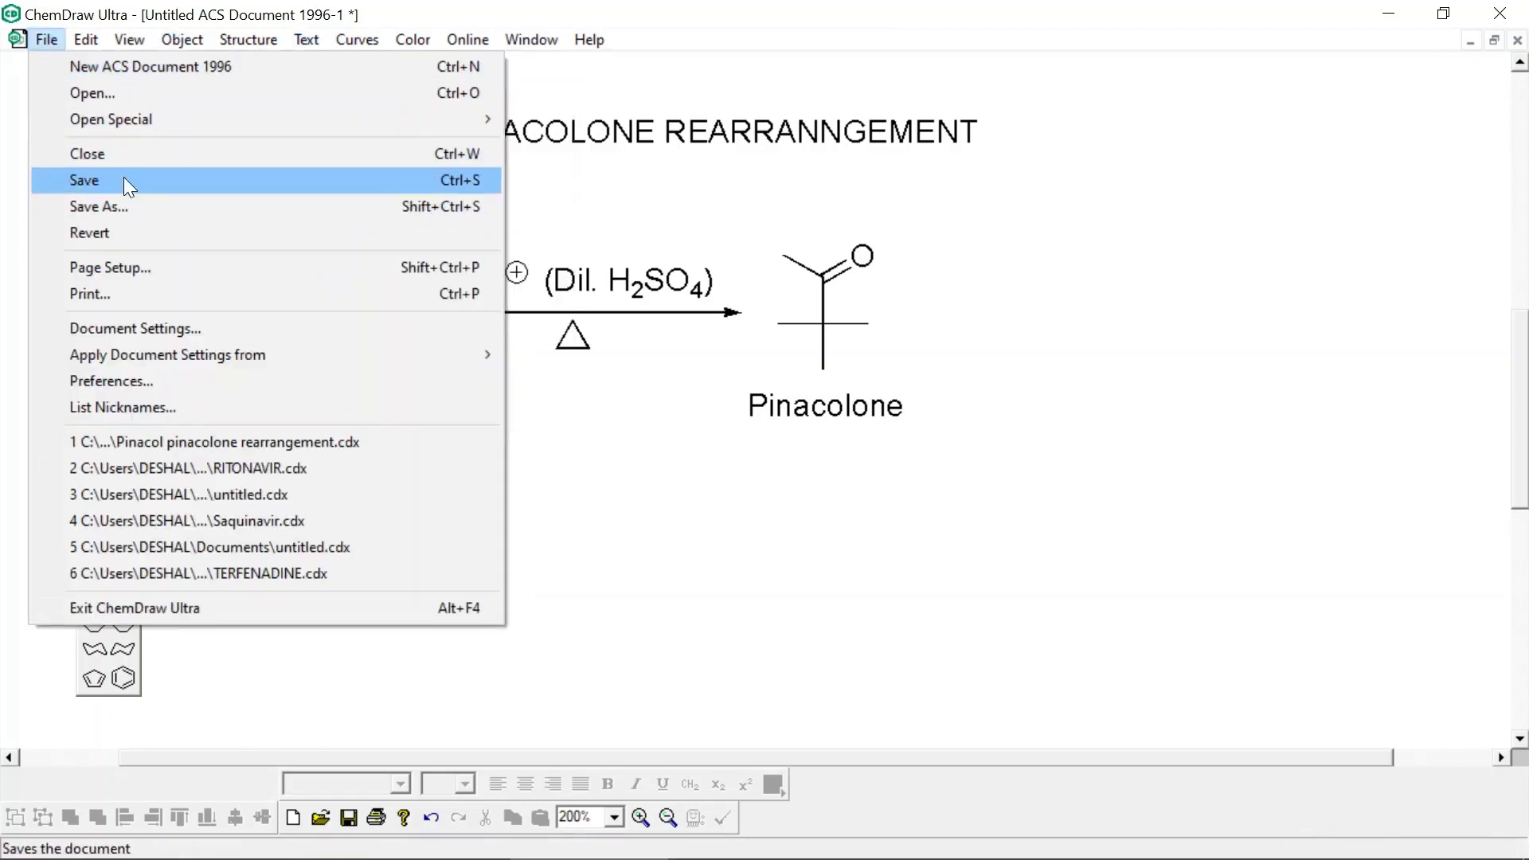
- Save the drawing as P-PR.cdx in the Documents folder
click(125, 180)
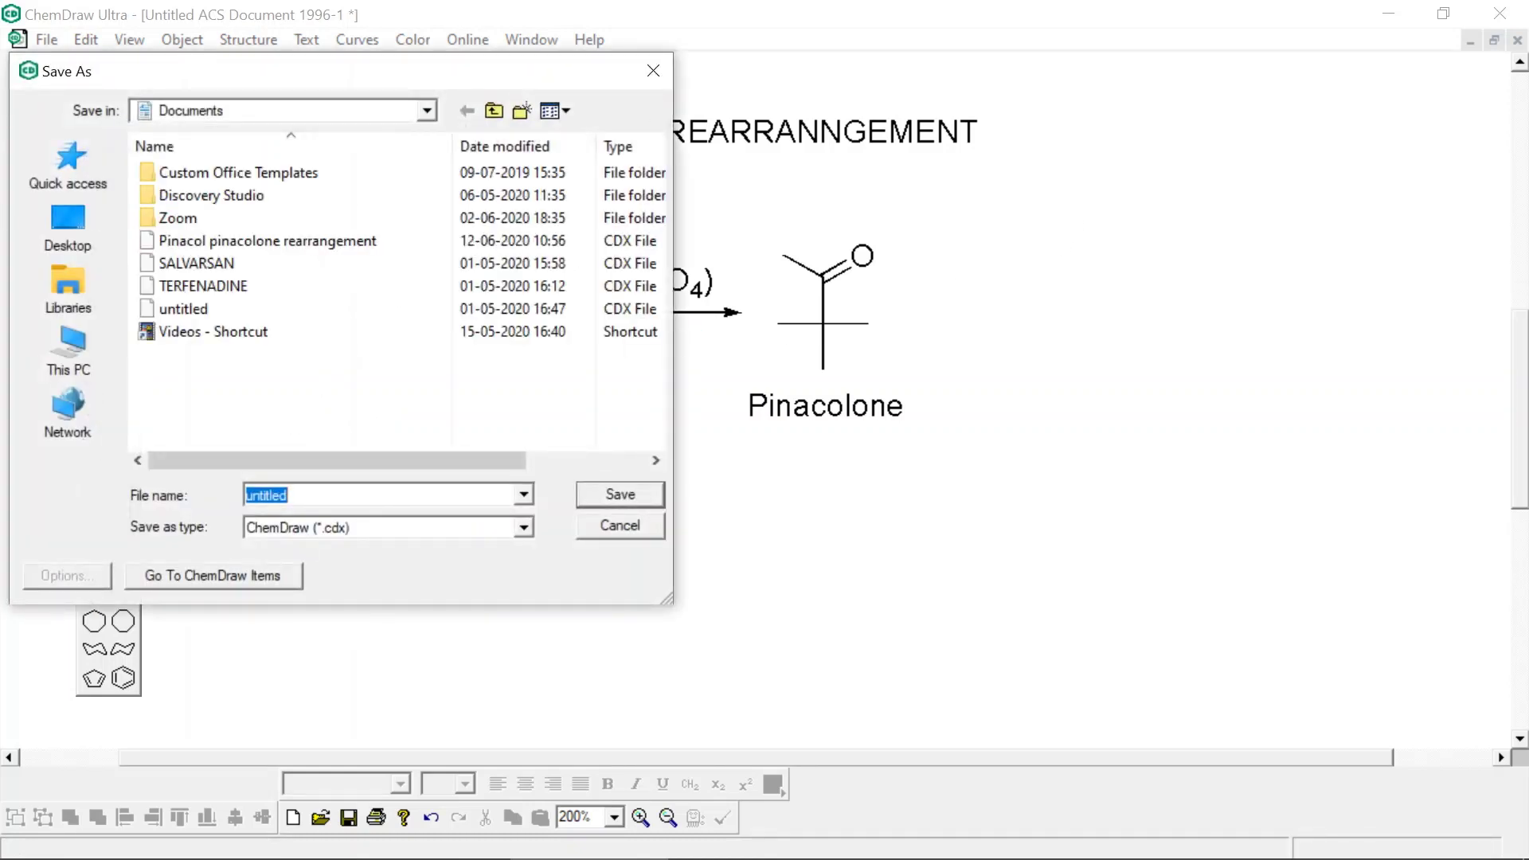
key(BackSpace)
text(P-PR)
click(620, 494)
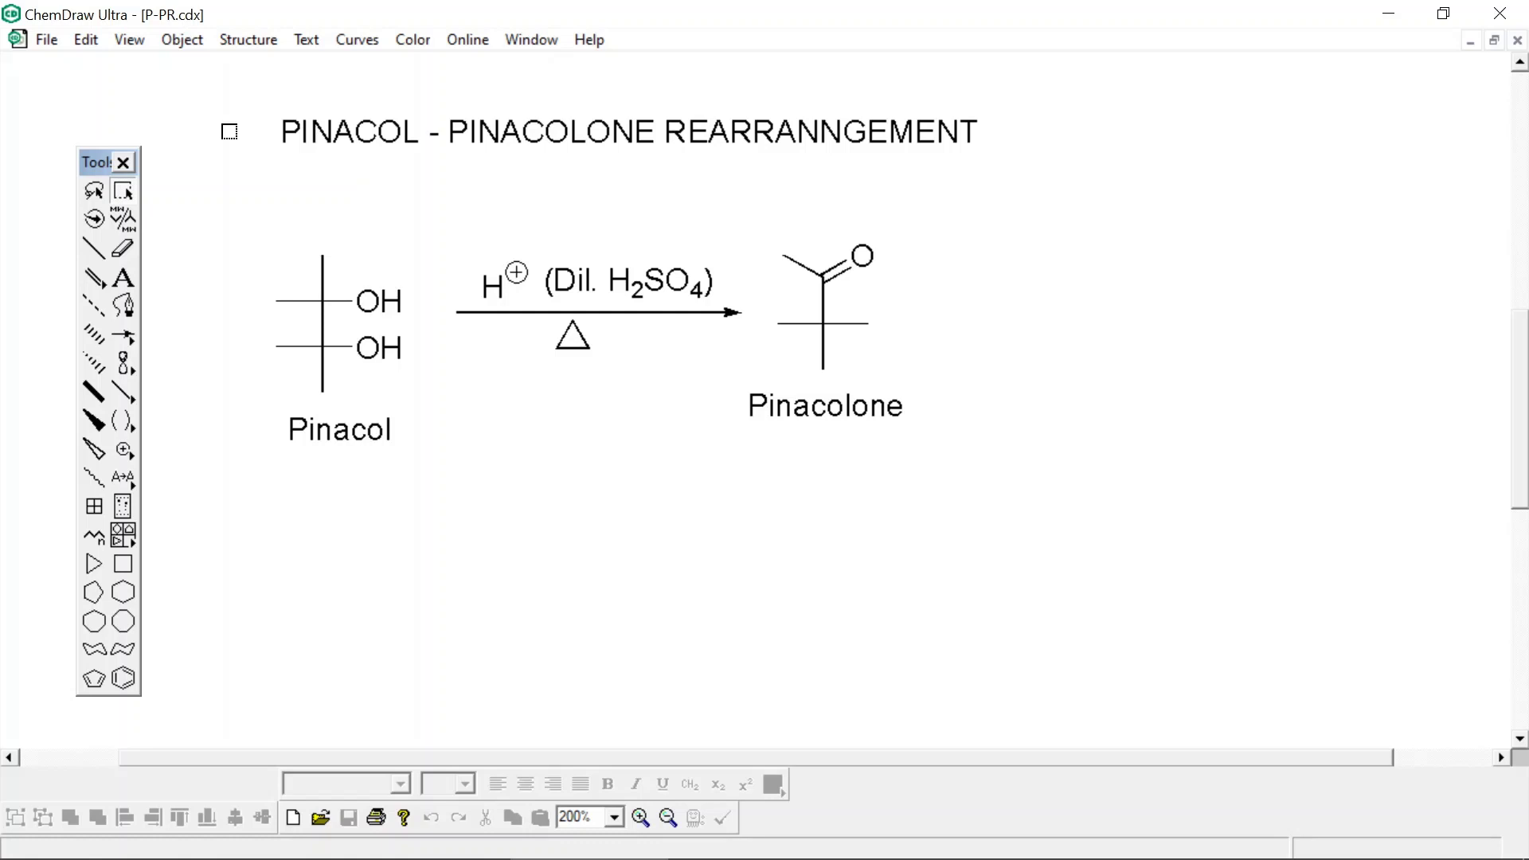
- Copy the whole scheme and title from ChemDraw and paste it into the Word document
mouse_move(196, 102)
mouse_down()
mouse_move(843, 546)
mouse_move(1112, 556)
mouse_up()
right_click(930, 373)
click(1018, 161)
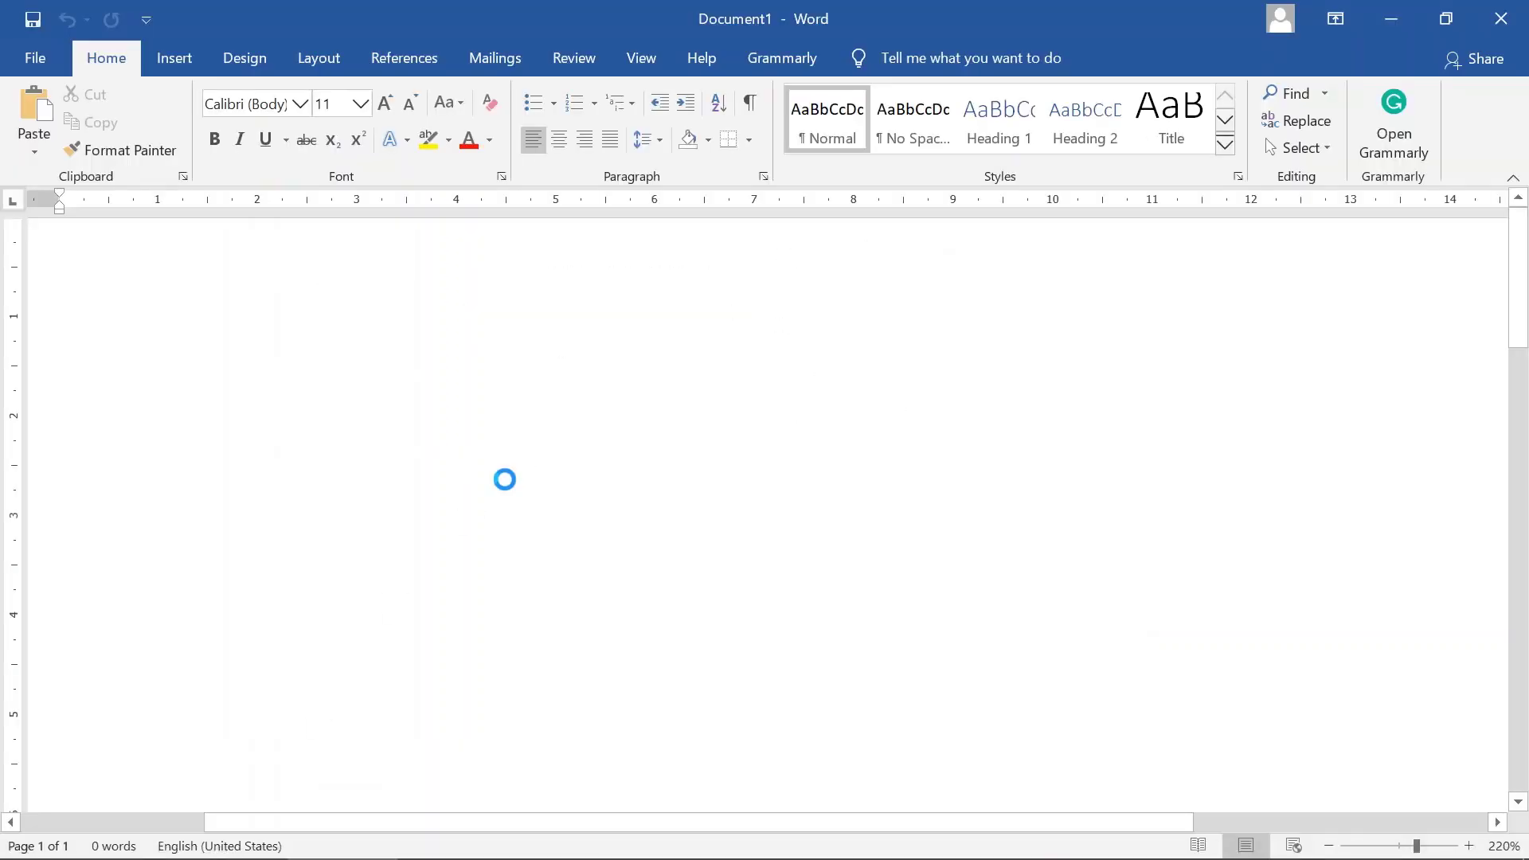
key(ctrl+v)
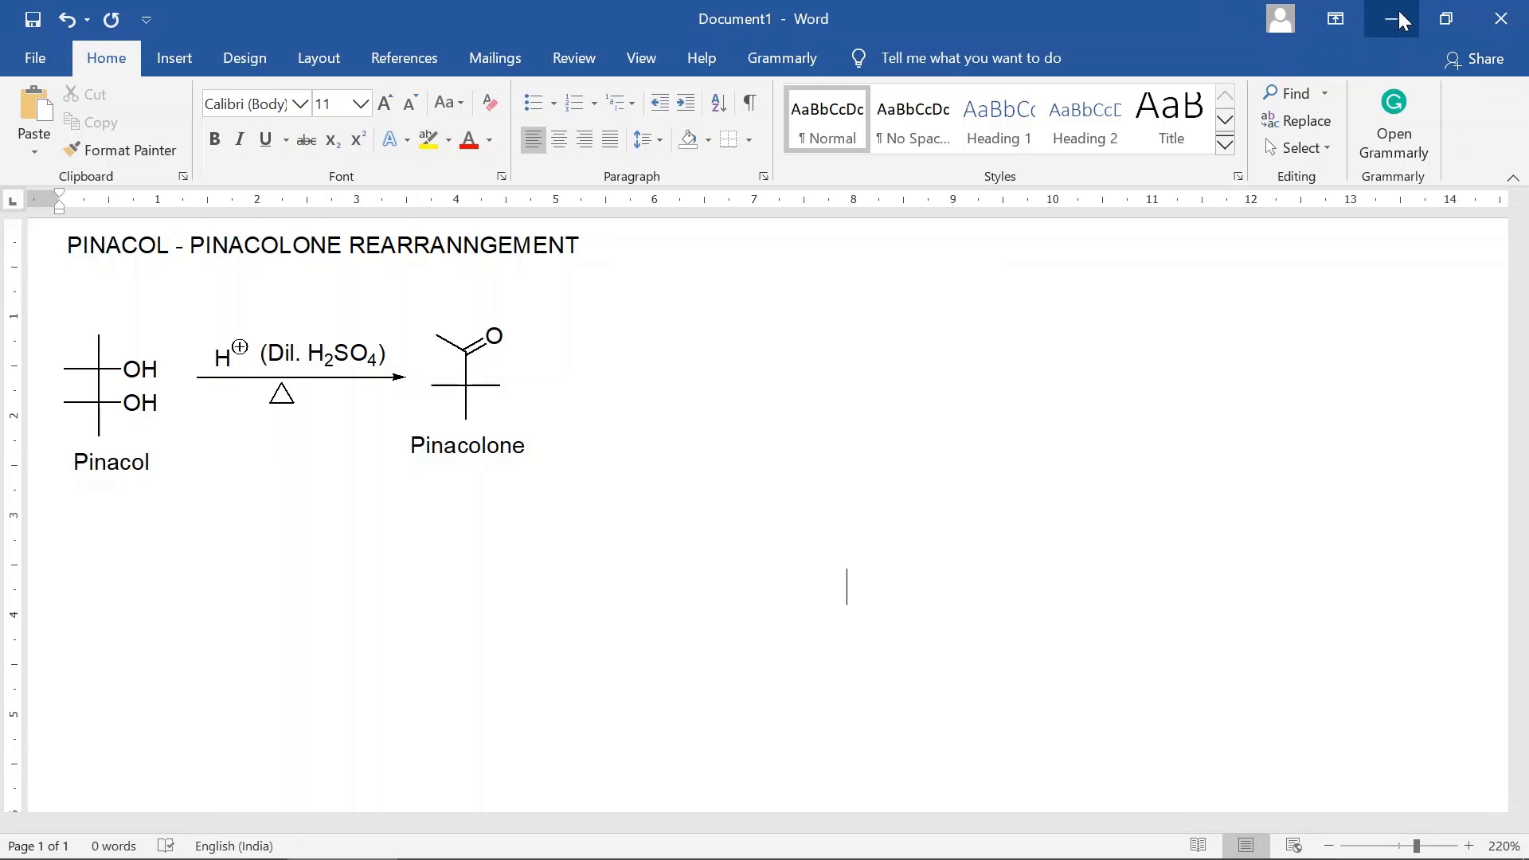
- Paste the scheme onto the first PowerPoint slide and enlarge it to fill the slide
mouse_move(1397, 840)
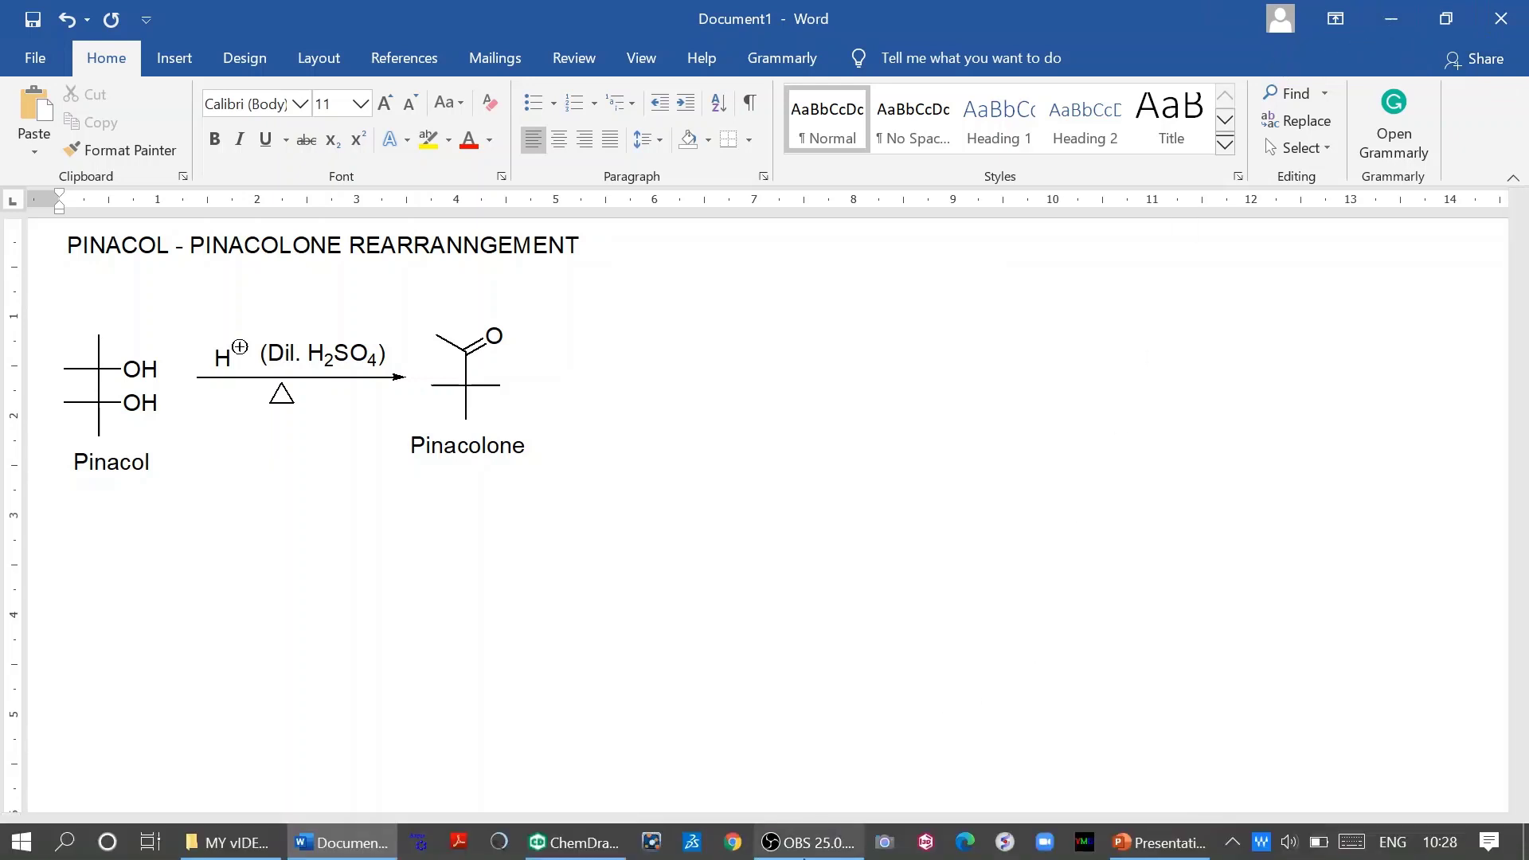
click(1146, 841)
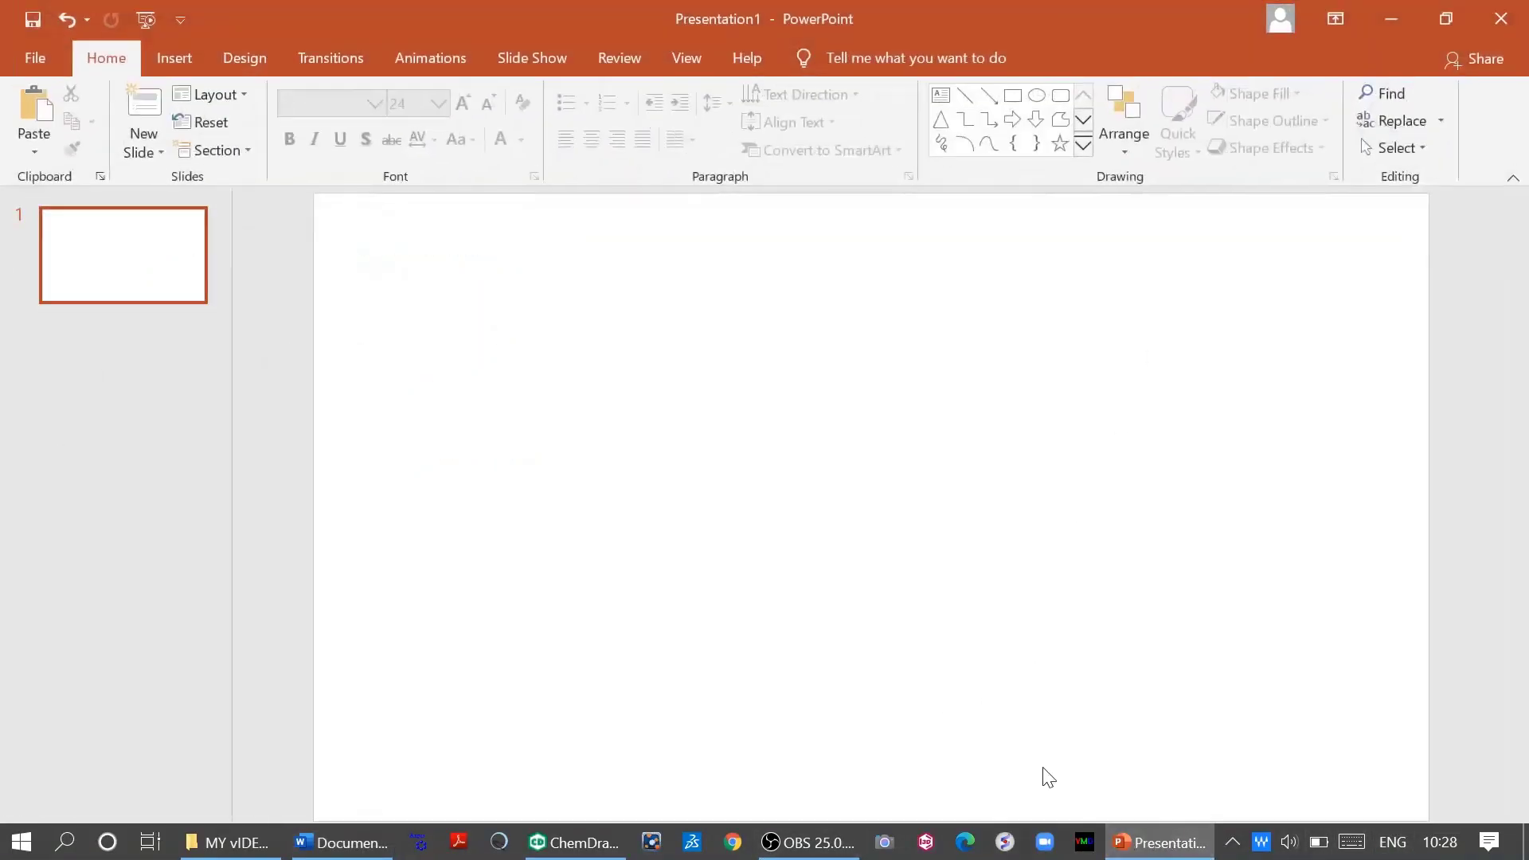
key(ctrl+v)
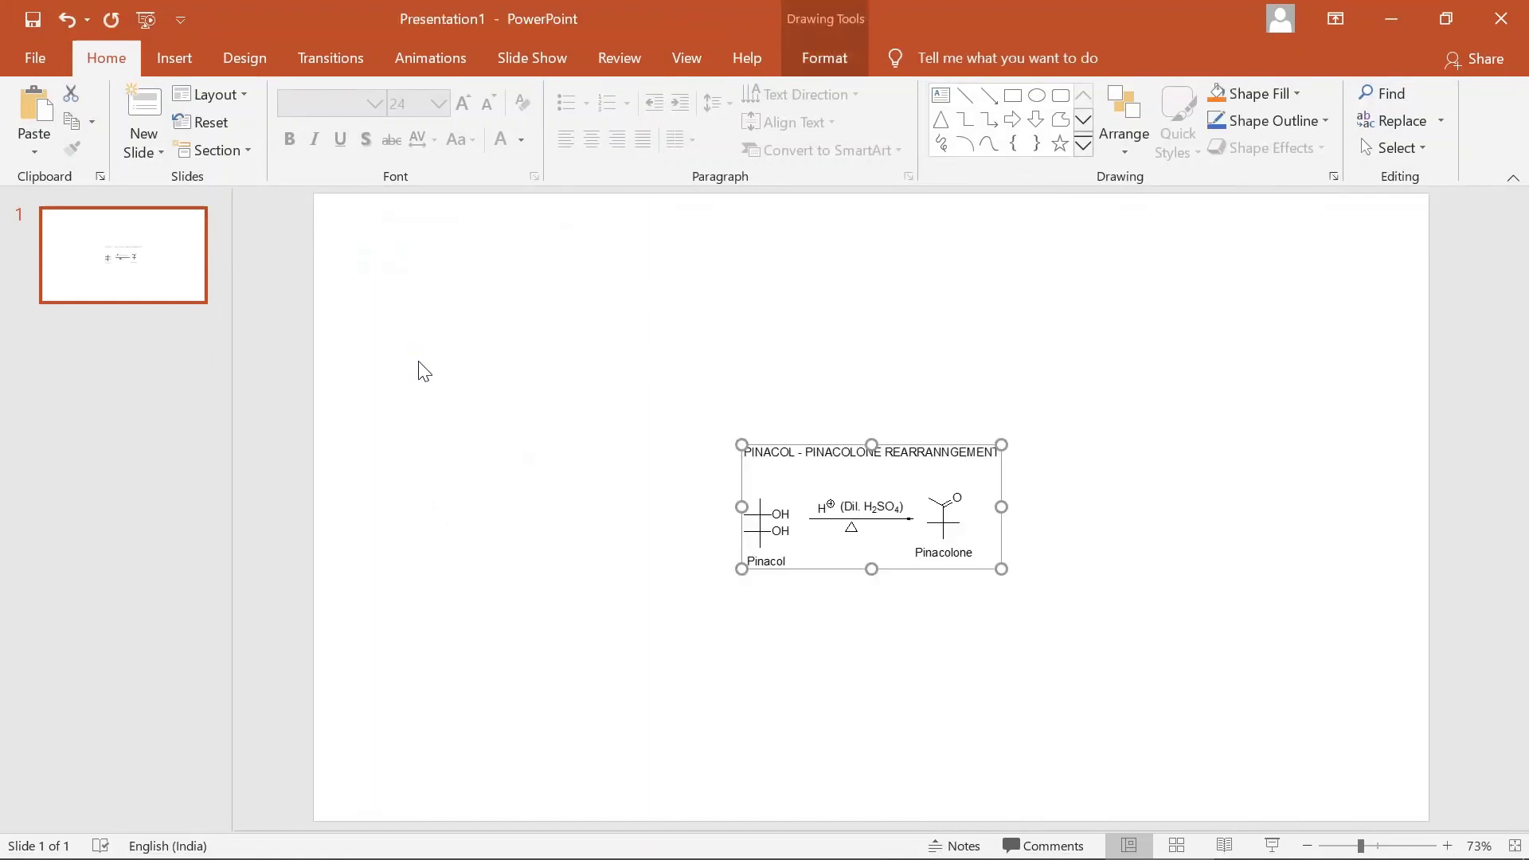
drag(1001, 444, 966, 246)
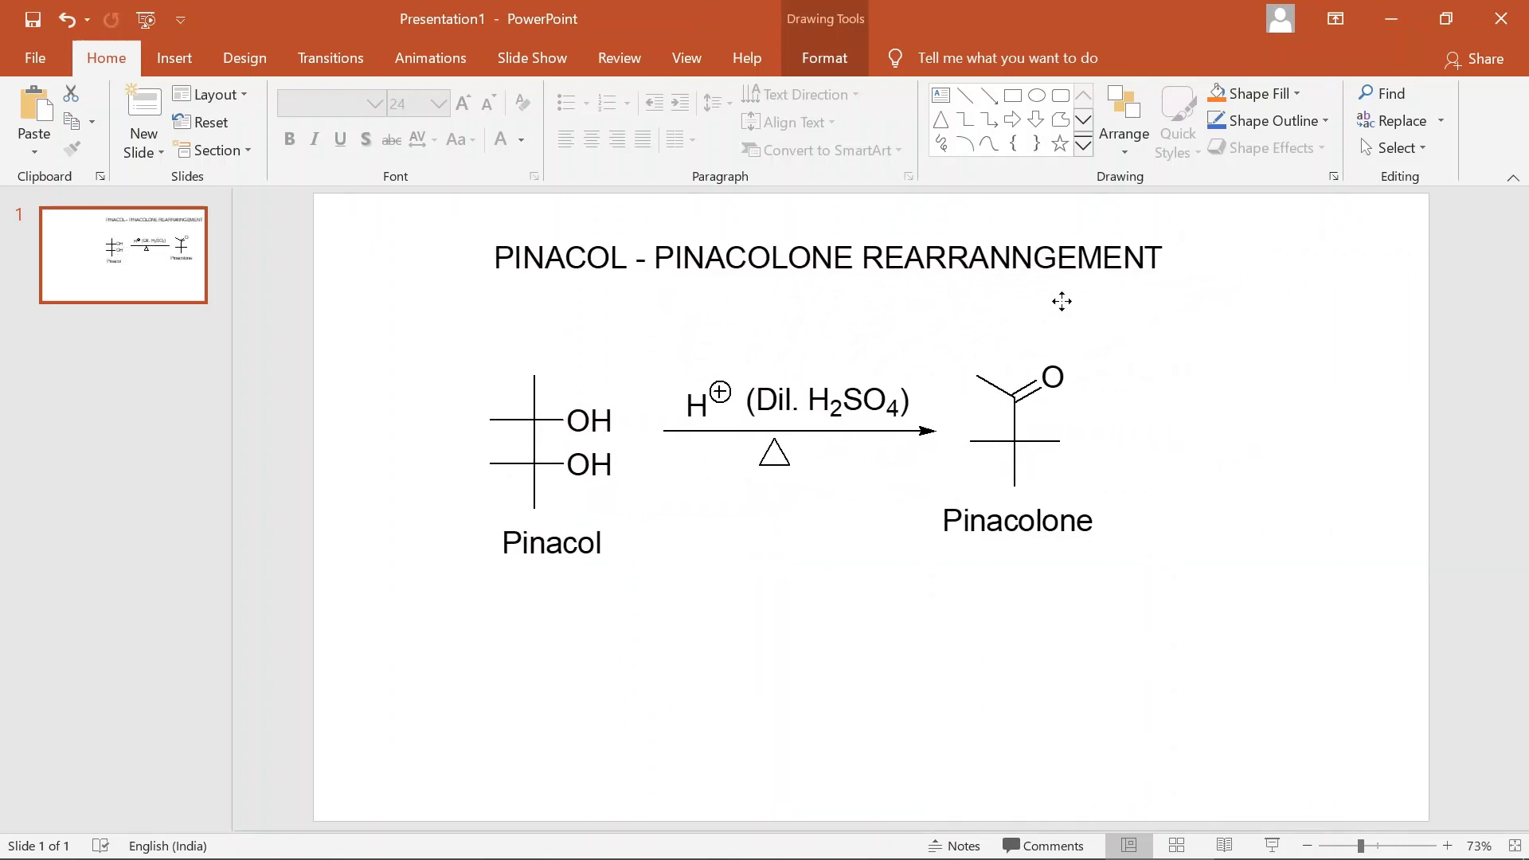
key(alt+Tab)
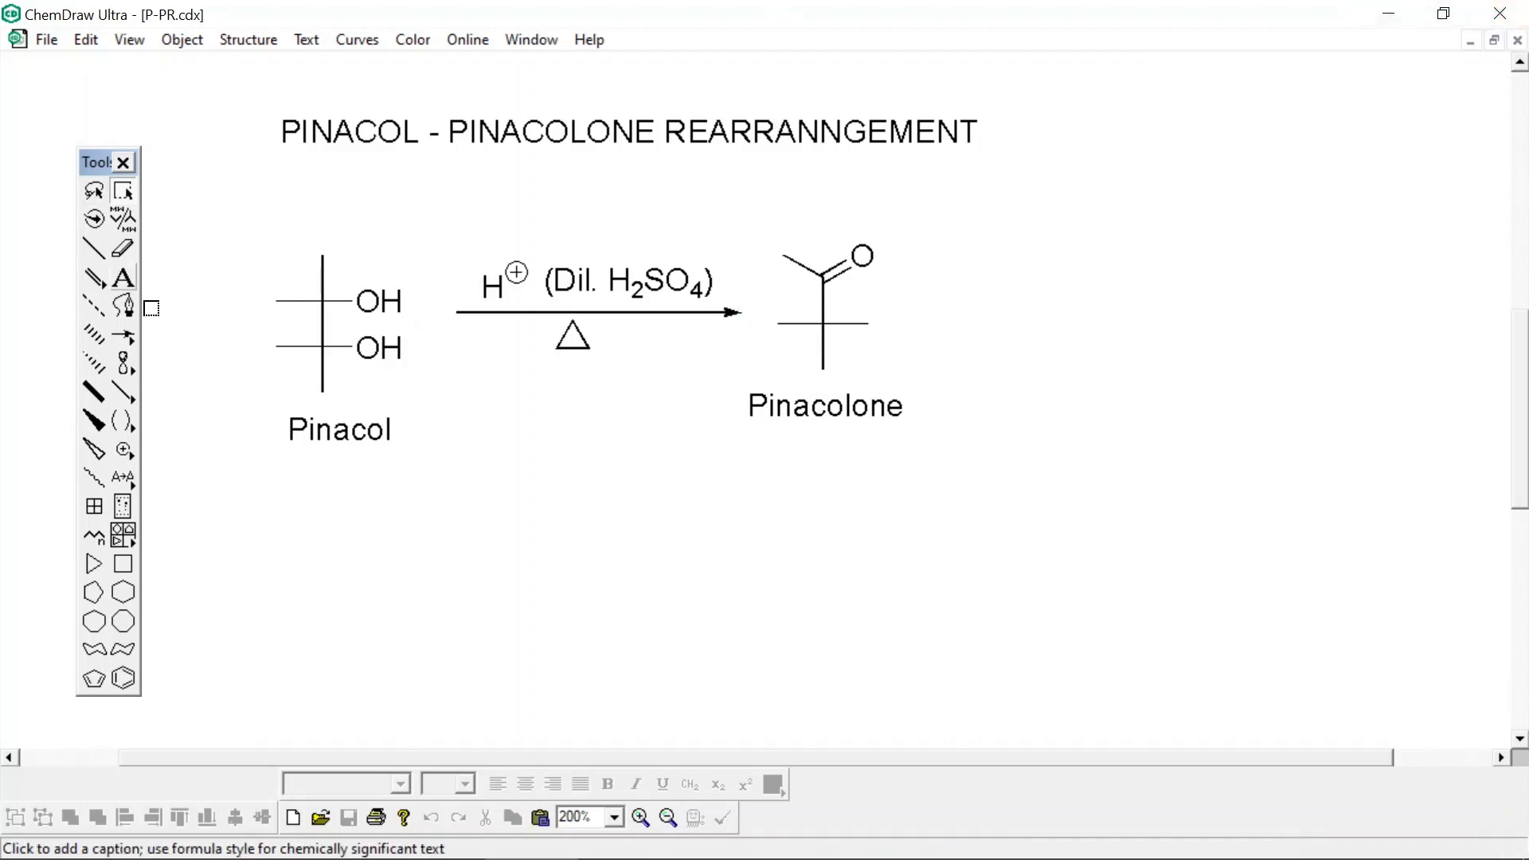
click(121, 277)
click(253, 513)
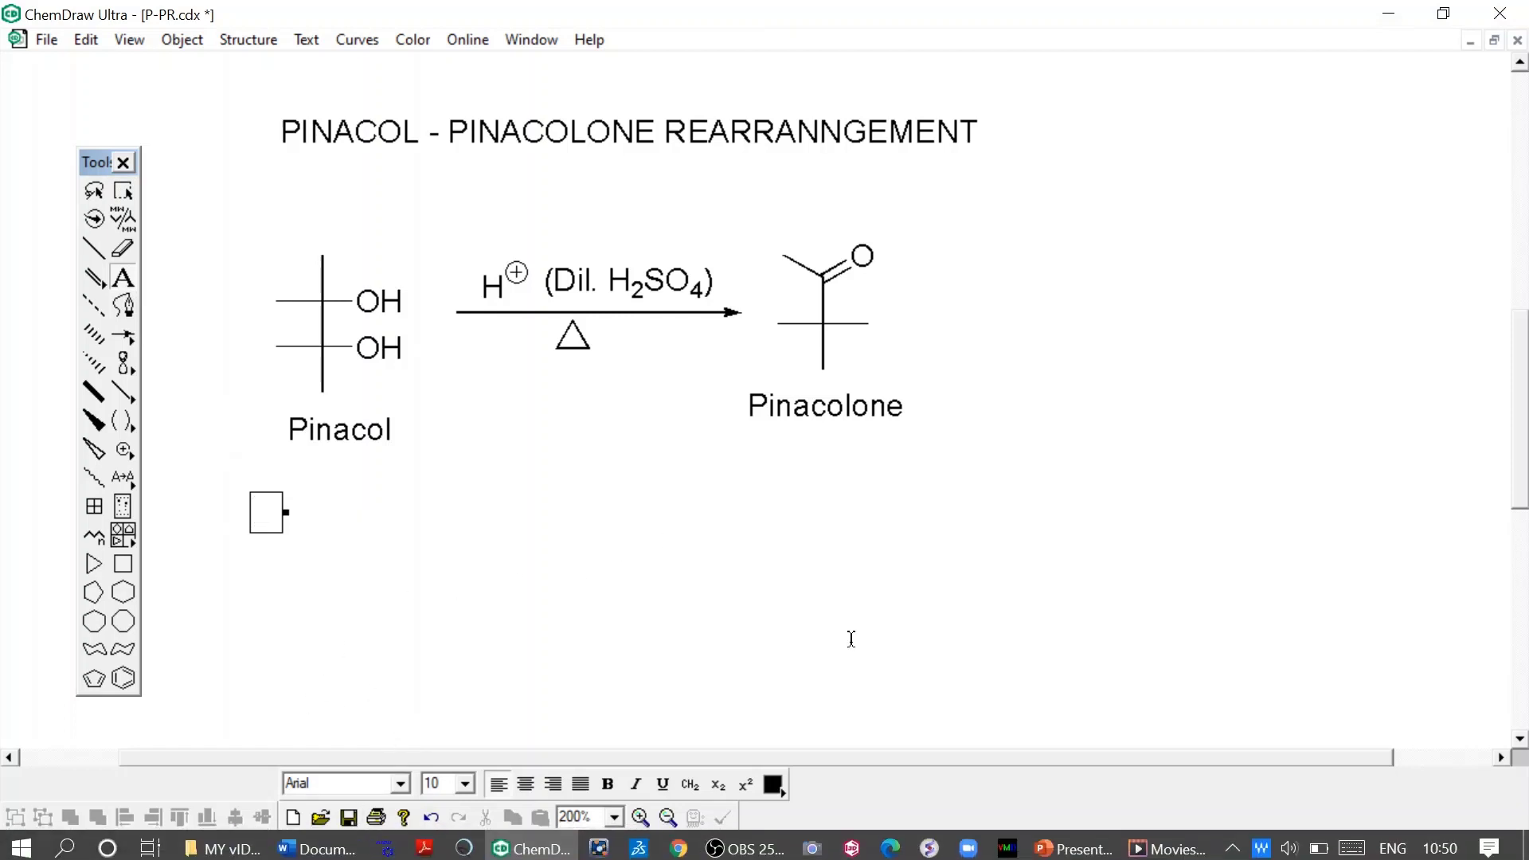
click(1071, 458)
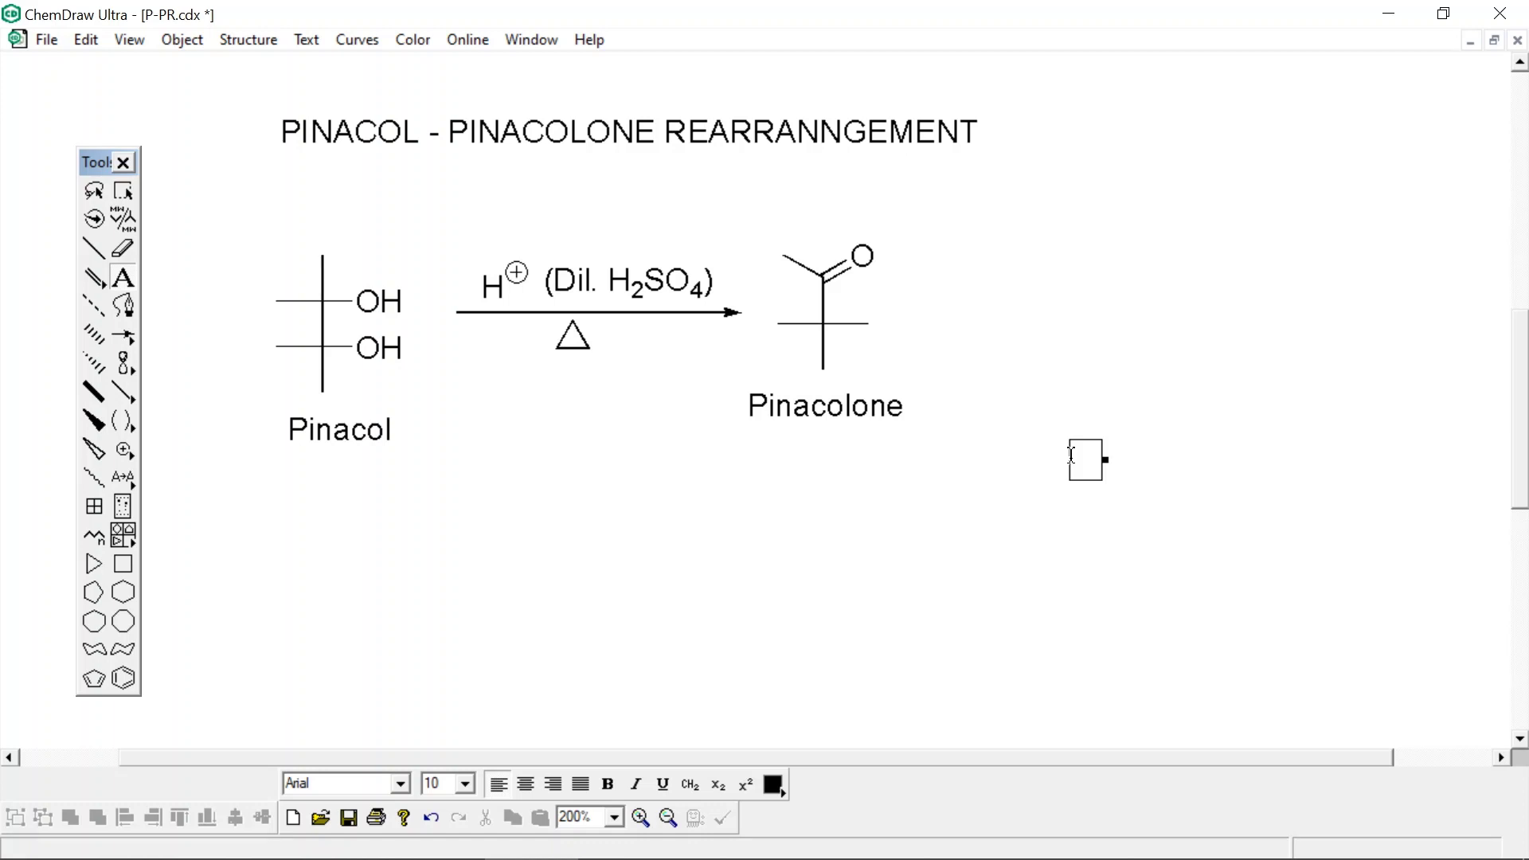
click(667, 381)
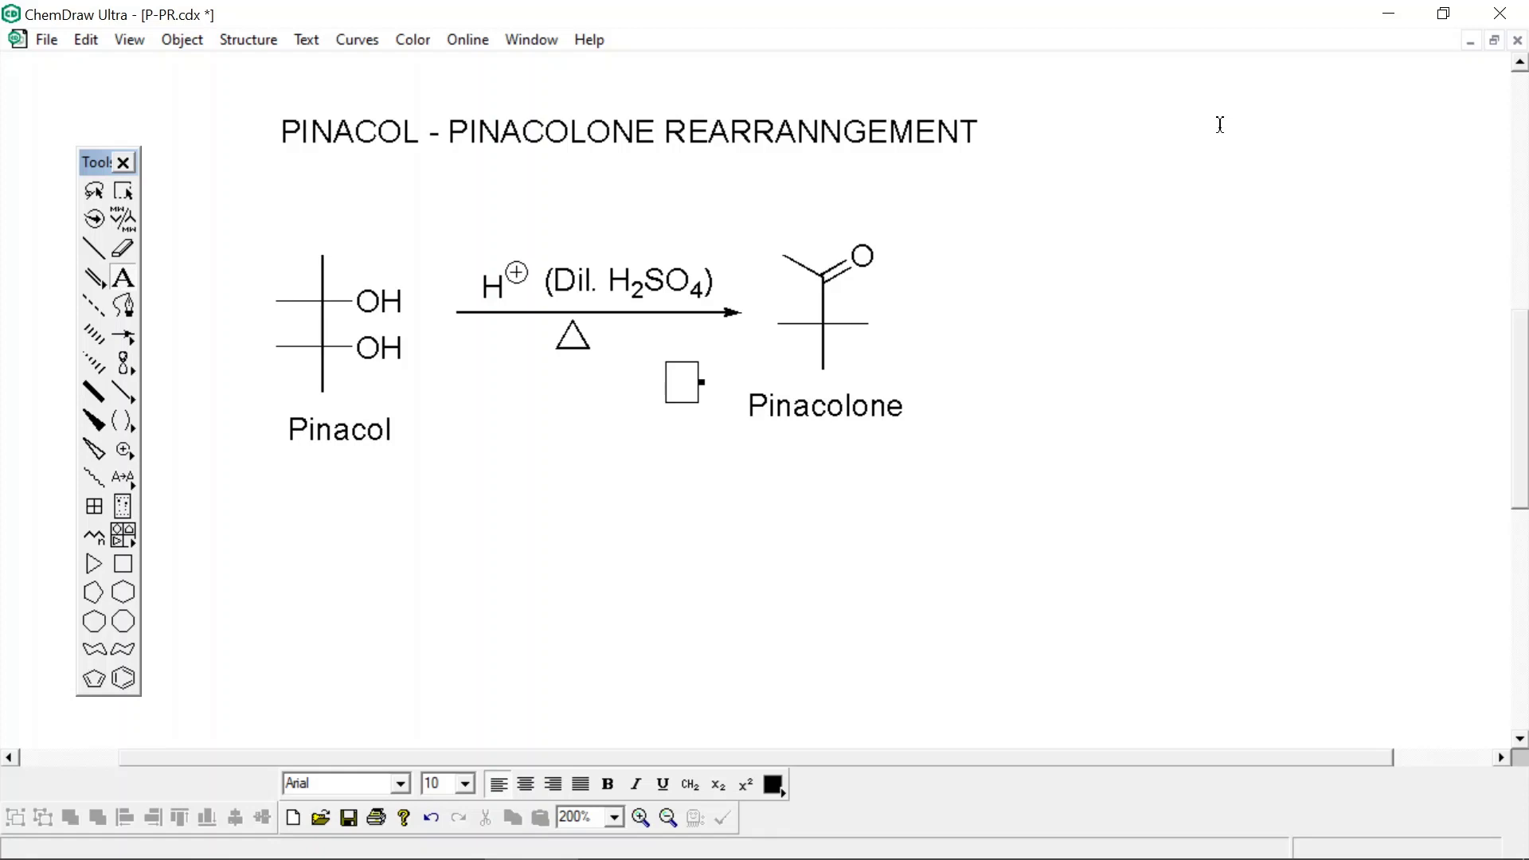